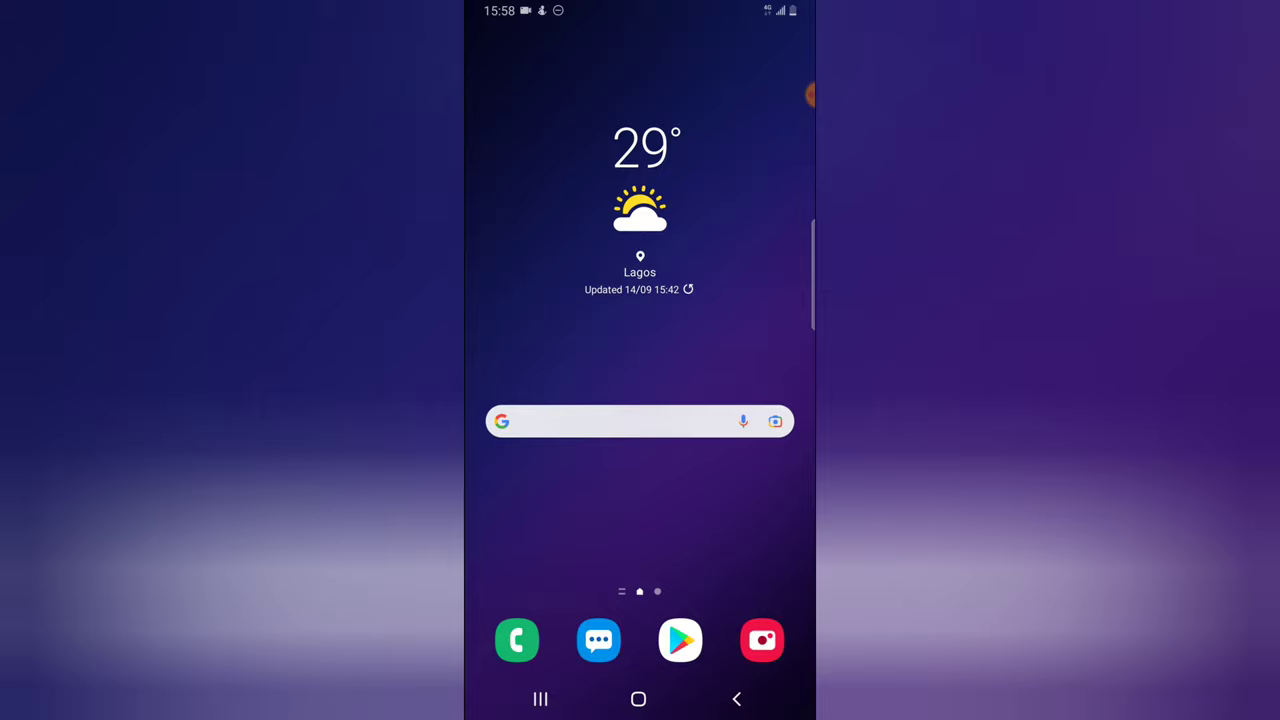
Step: Go to the next home screen page and open the app drawer listing PowerDirector
{"action": "left_click_drag", "start_coordinate": [760, 500], "coordinate": [520, 500]}
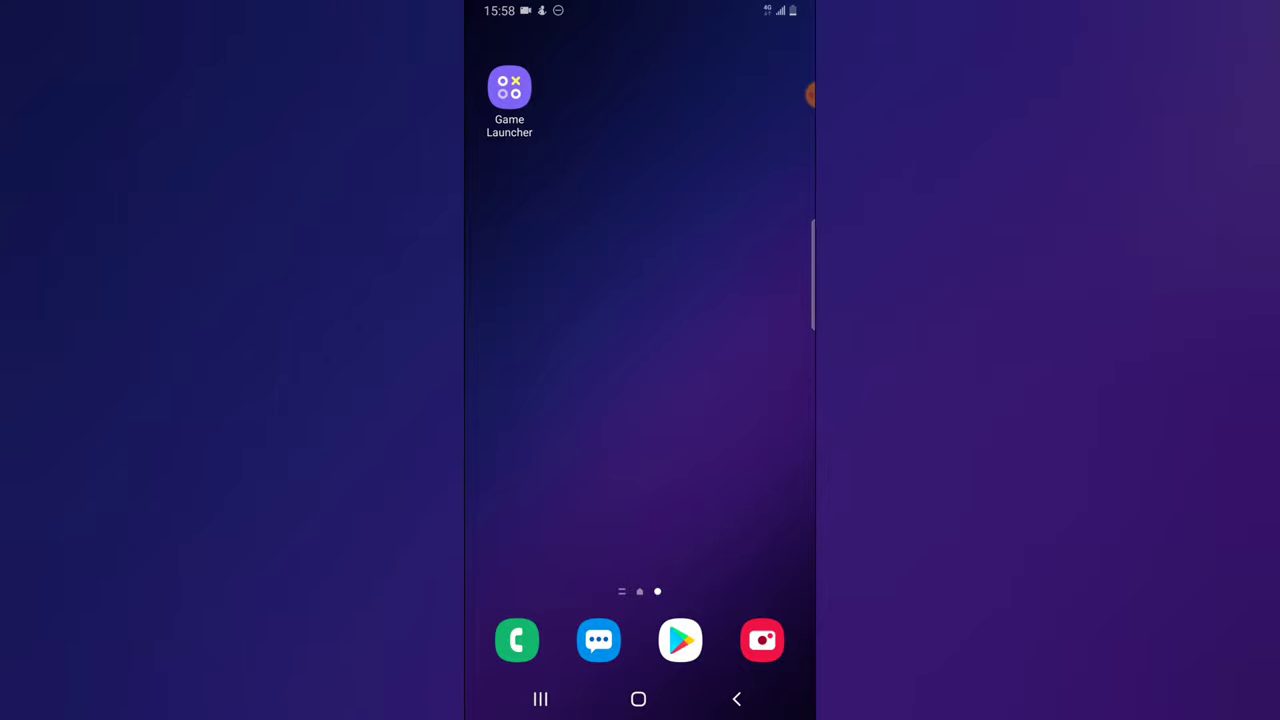
{"action": "left_click_drag", "start_coordinate": [640, 500], "coordinate": [640, 250]}
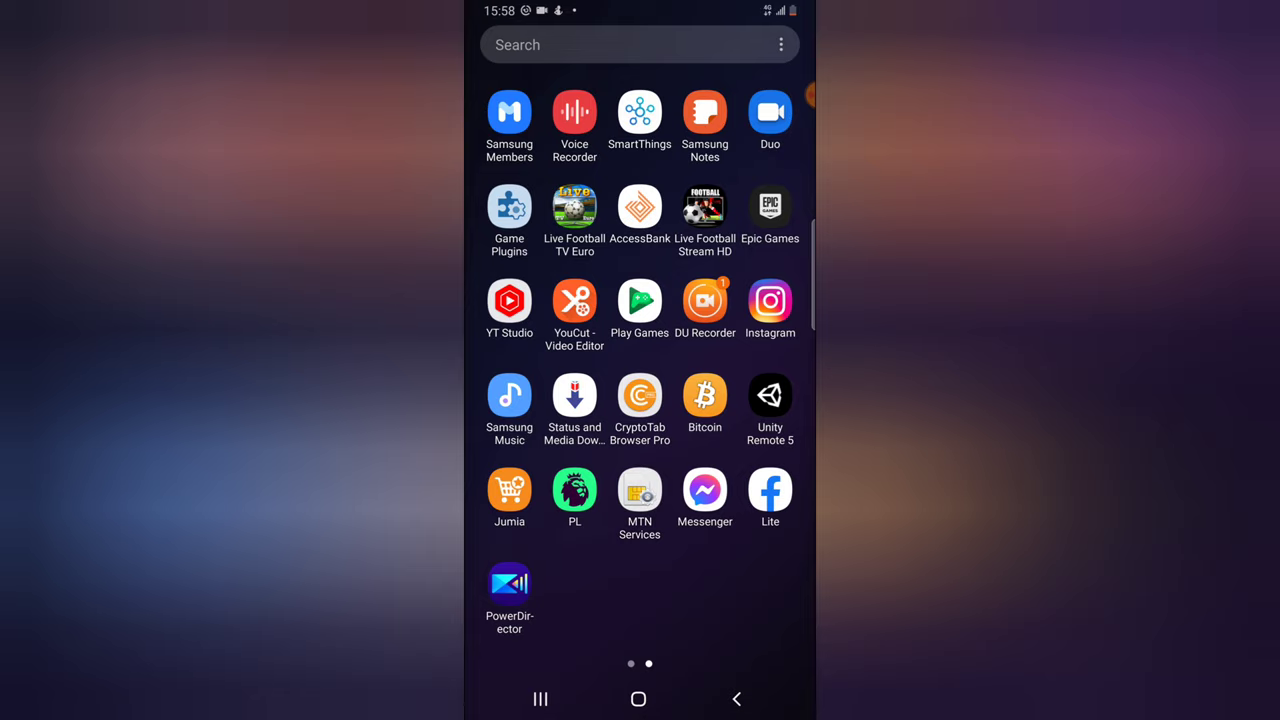
Step: Launch PowerDirector and start a new video project
{"action": "left_click", "coordinate": [509, 583]}
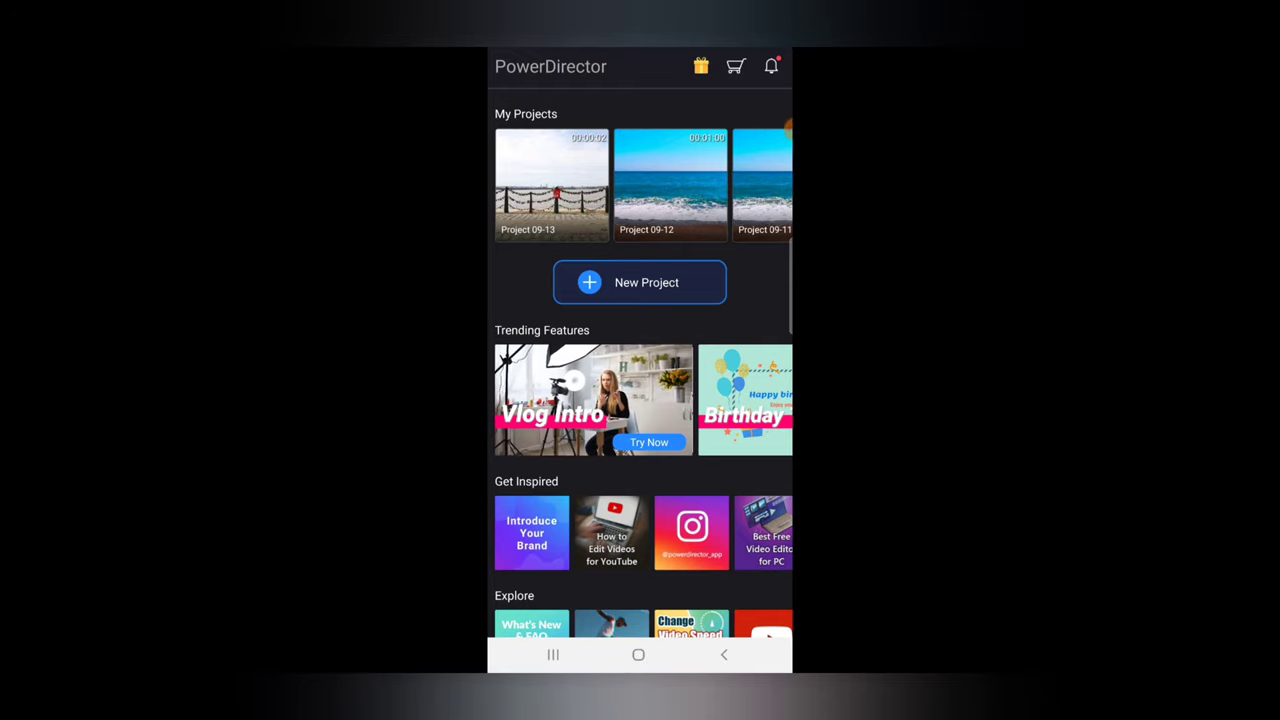
{"action": "left_click", "coordinate": [639, 282]}
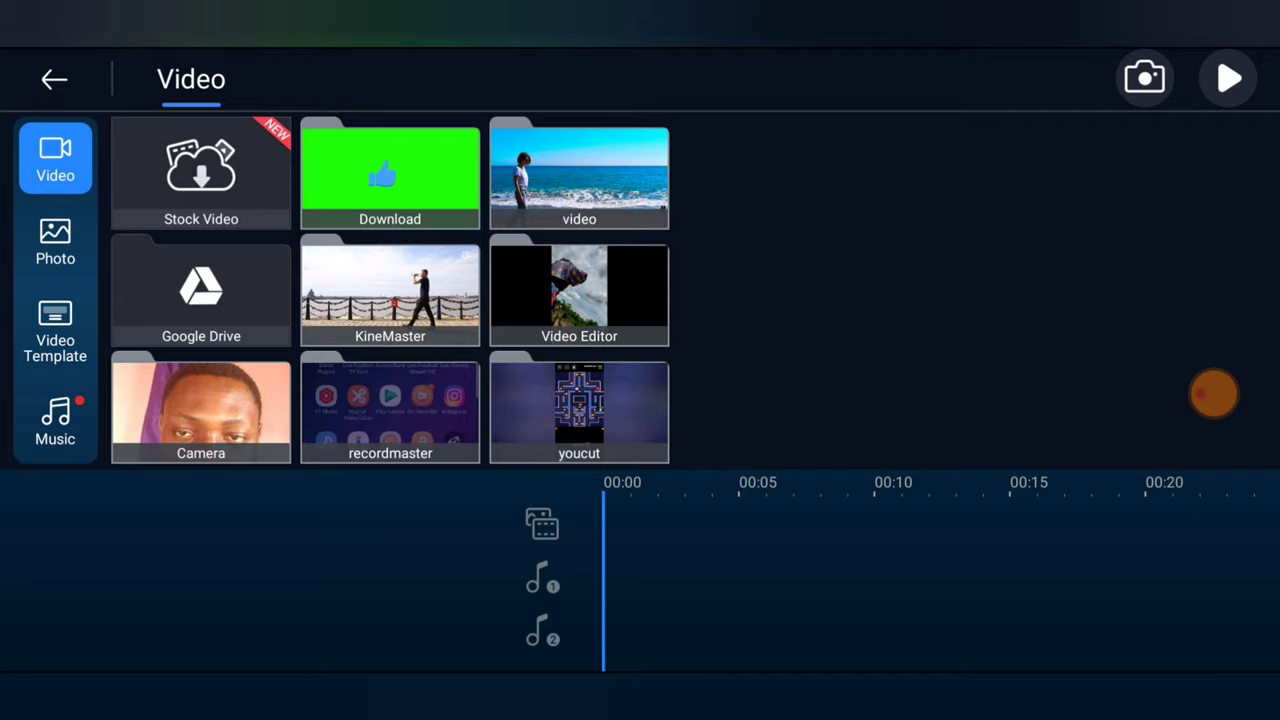
Step: Add the 00:38 promenade clip from the 'video' folder to the timeline and return to the editor
{"action": "left_click", "coordinate": [579, 177]}
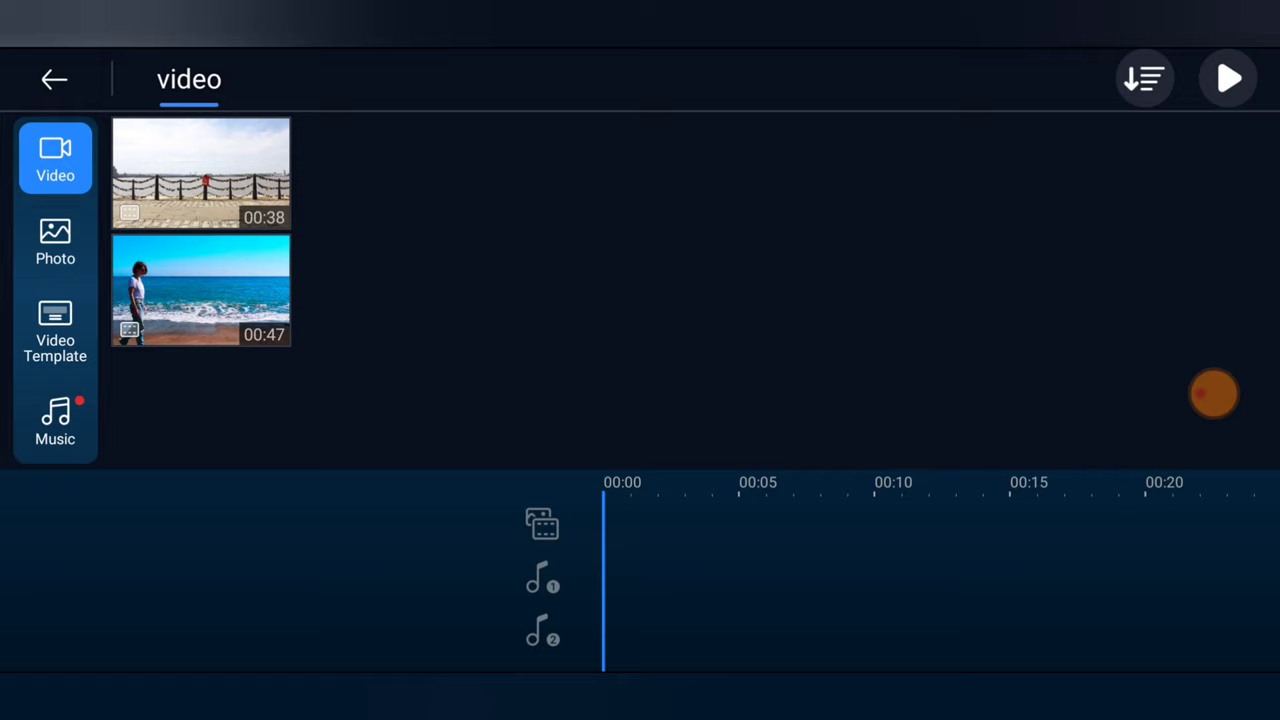
{"action": "left_click", "coordinate": [200, 173]}
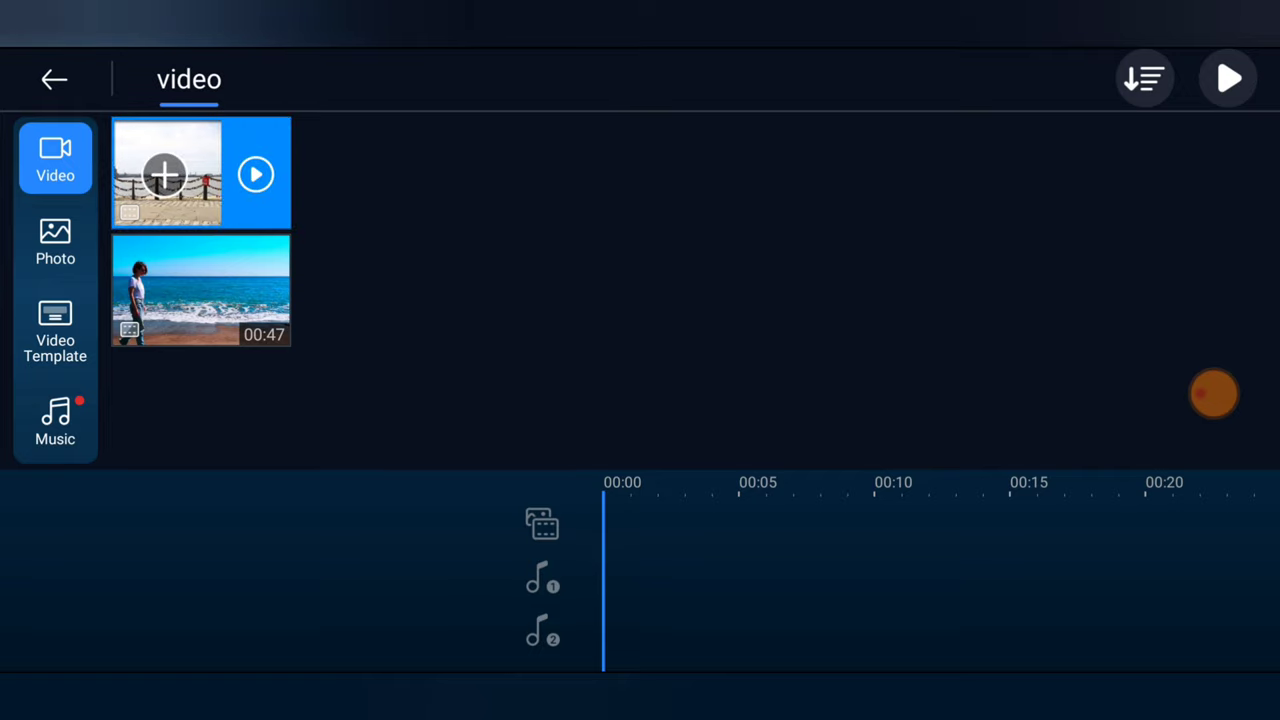
{"action": "left_click", "coordinate": [164, 177]}
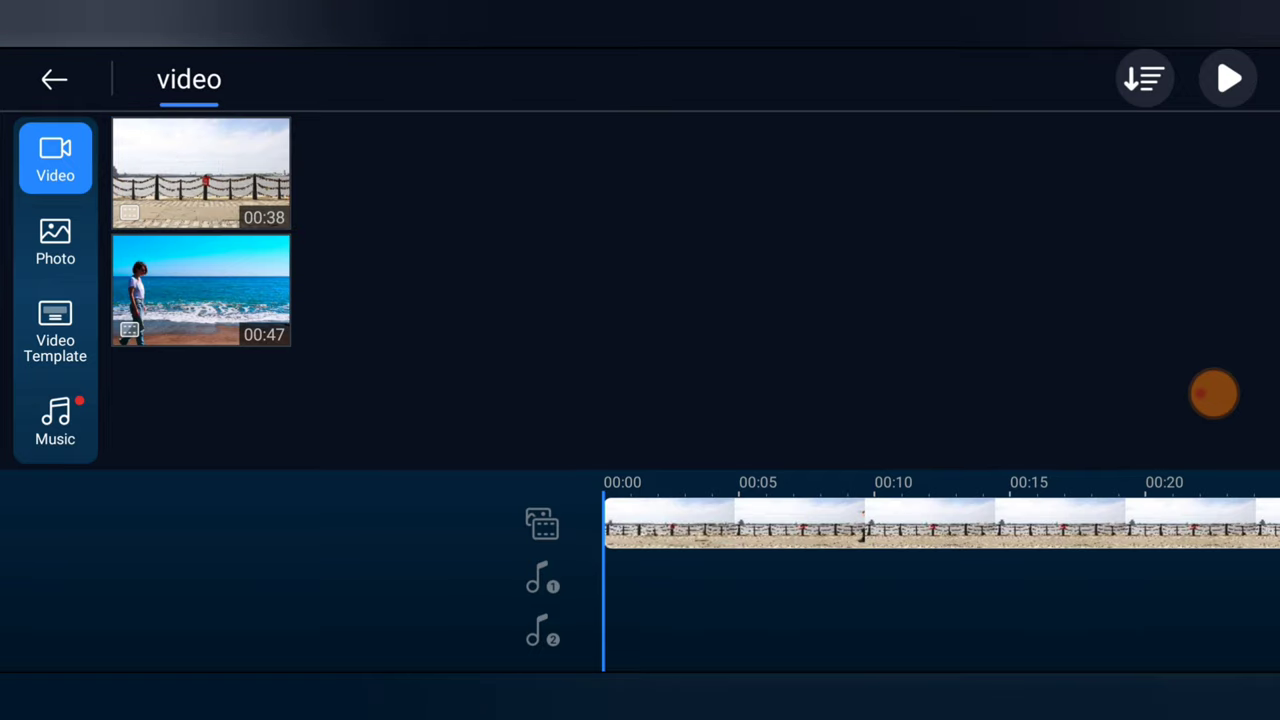
{"action": "left_click", "coordinate": [53, 79]}
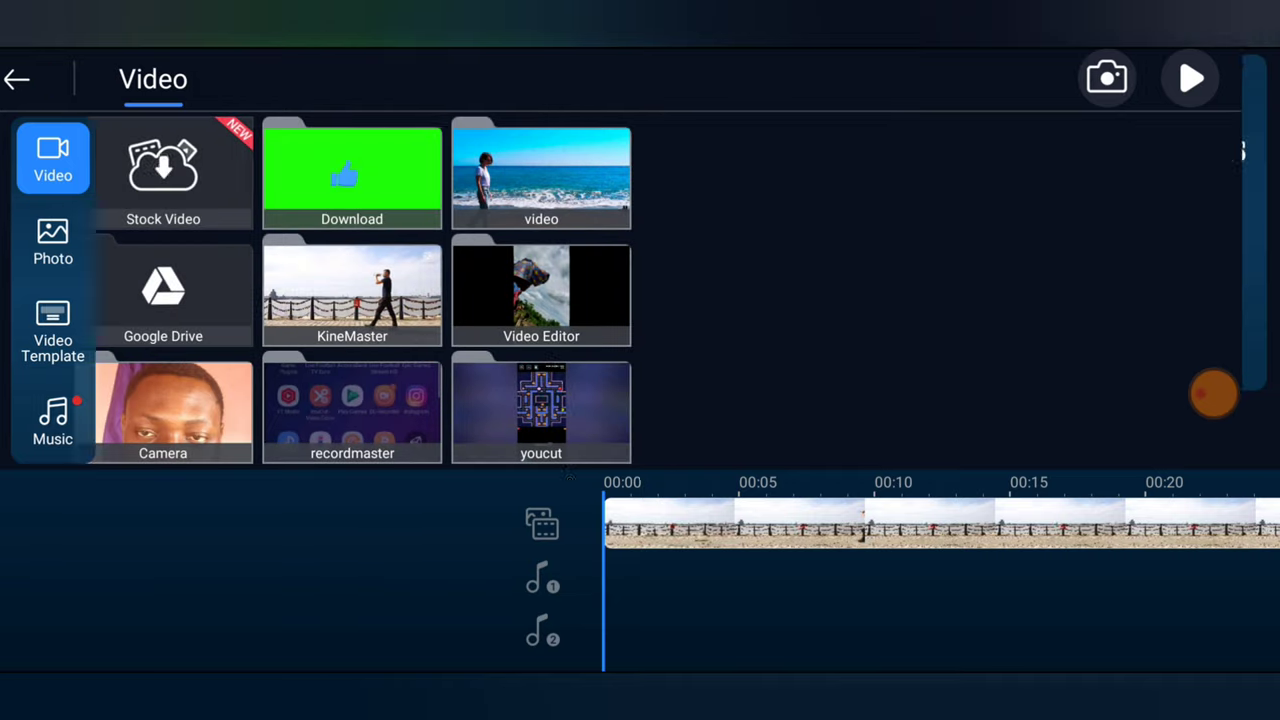
{"action": "left_click", "coordinate": [53, 79]}
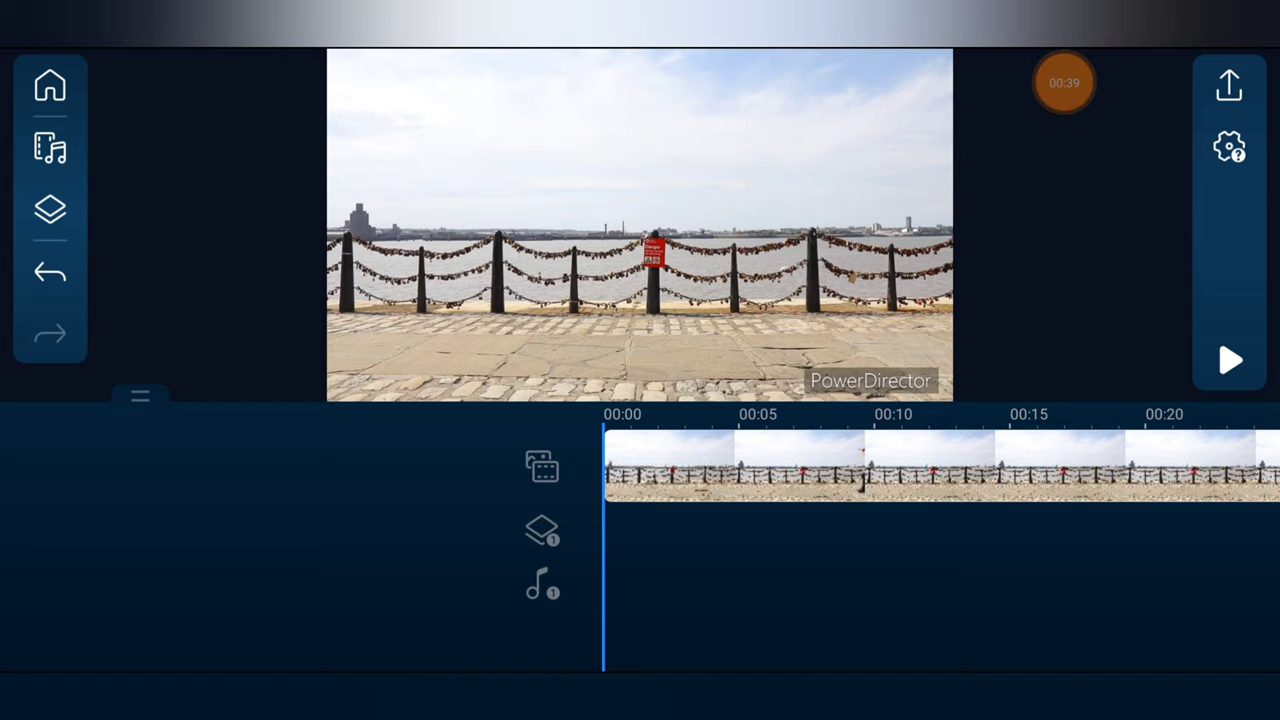
{"action": "left_click", "coordinate": [1230, 361]}
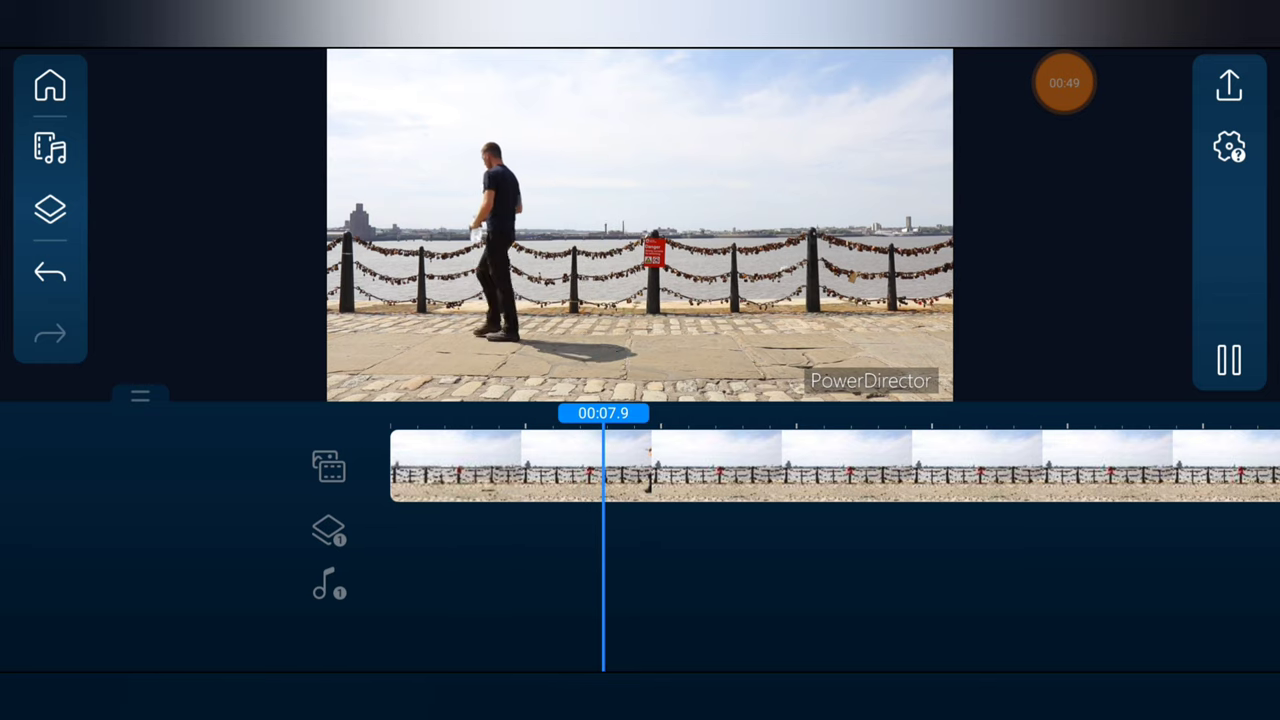
{"action": "left_click_drag", "start_coordinate": [500, 470], "coordinate": [900, 470]}
{"action": "left_click", "coordinate": [1230, 361]}
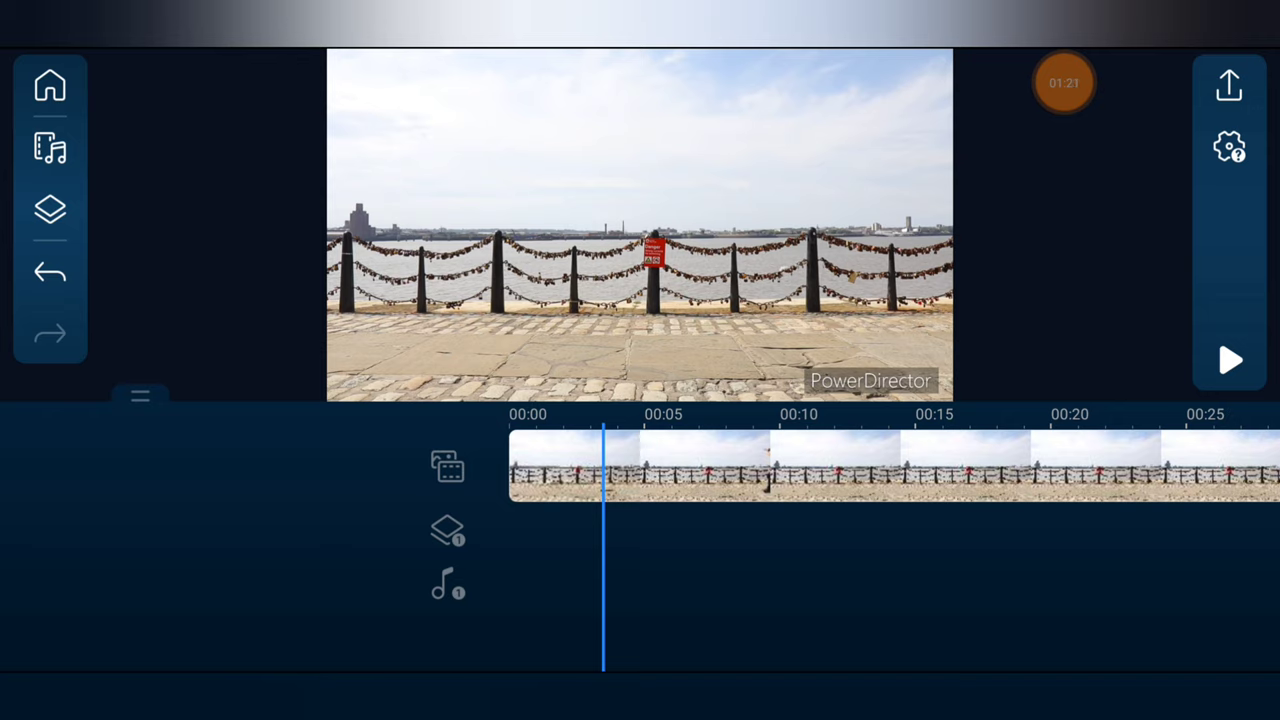
Step: Select the promenade clip, scrub the playhead to about 1.5 seconds, and dismiss the low-battery notice
{"action": "left_click", "coordinate": [900, 465]}
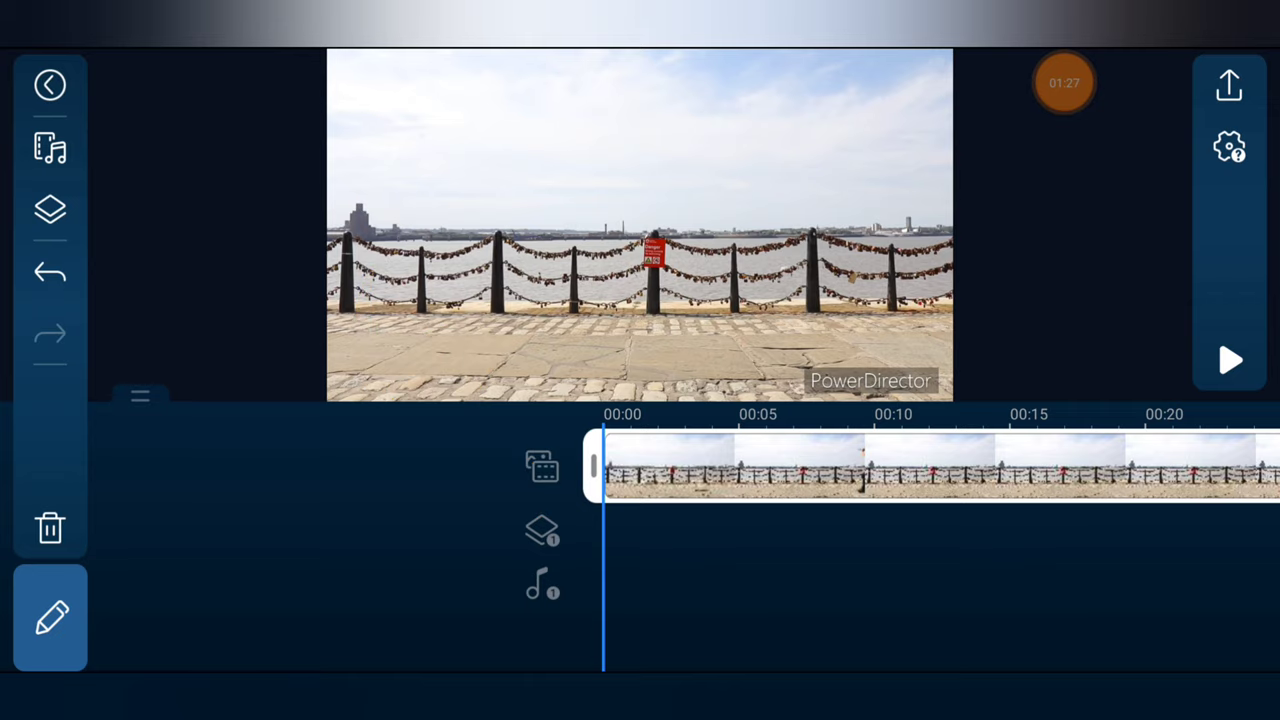
{"action": "mouse_move", "coordinate": [900, 466]}
{"action": "left_mouse_down"}
{"action": "mouse_move", "coordinate": [760, 466]}
{"action": "mouse_move", "coordinate": [840, 466]}
{"action": "left_mouse_up"}
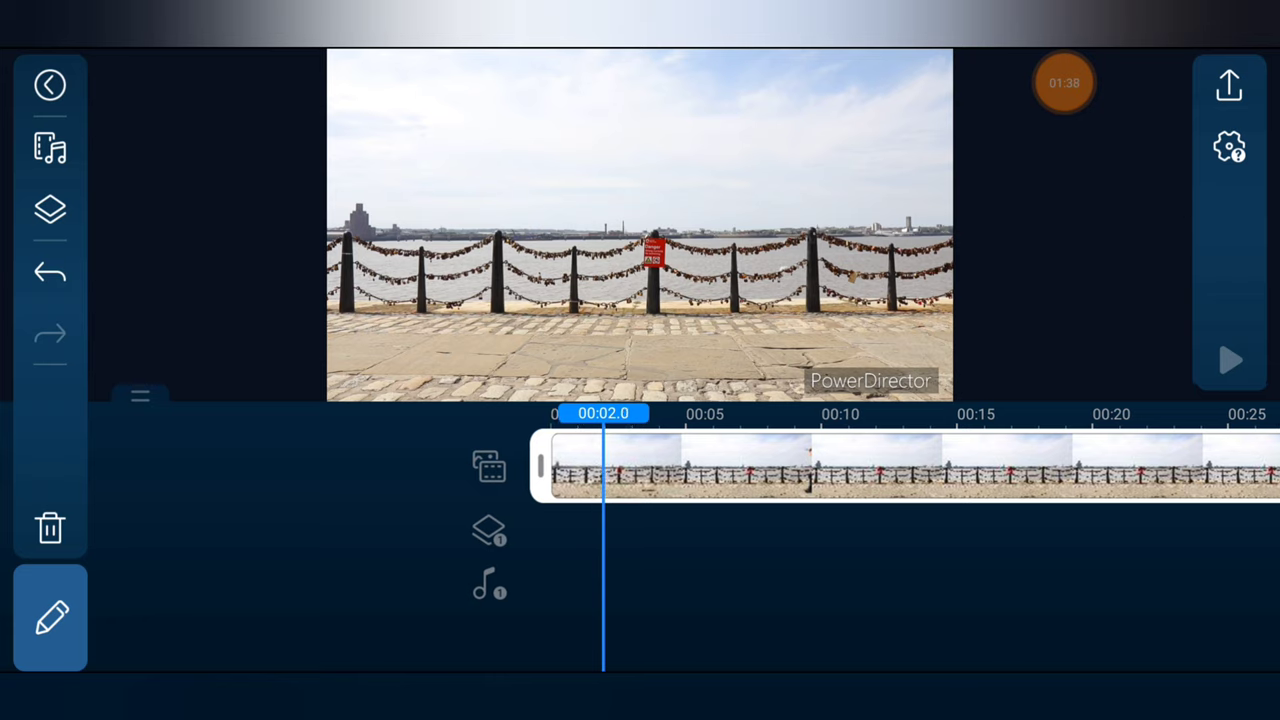
{"action": "mouse_move", "coordinate": [820, 466]}
{"action": "left_mouse_down"}
{"action": "mouse_move", "coordinate": [850, 466]}
{"action": "mouse_move", "coordinate": [790, 466]}
{"action": "left_mouse_up"}
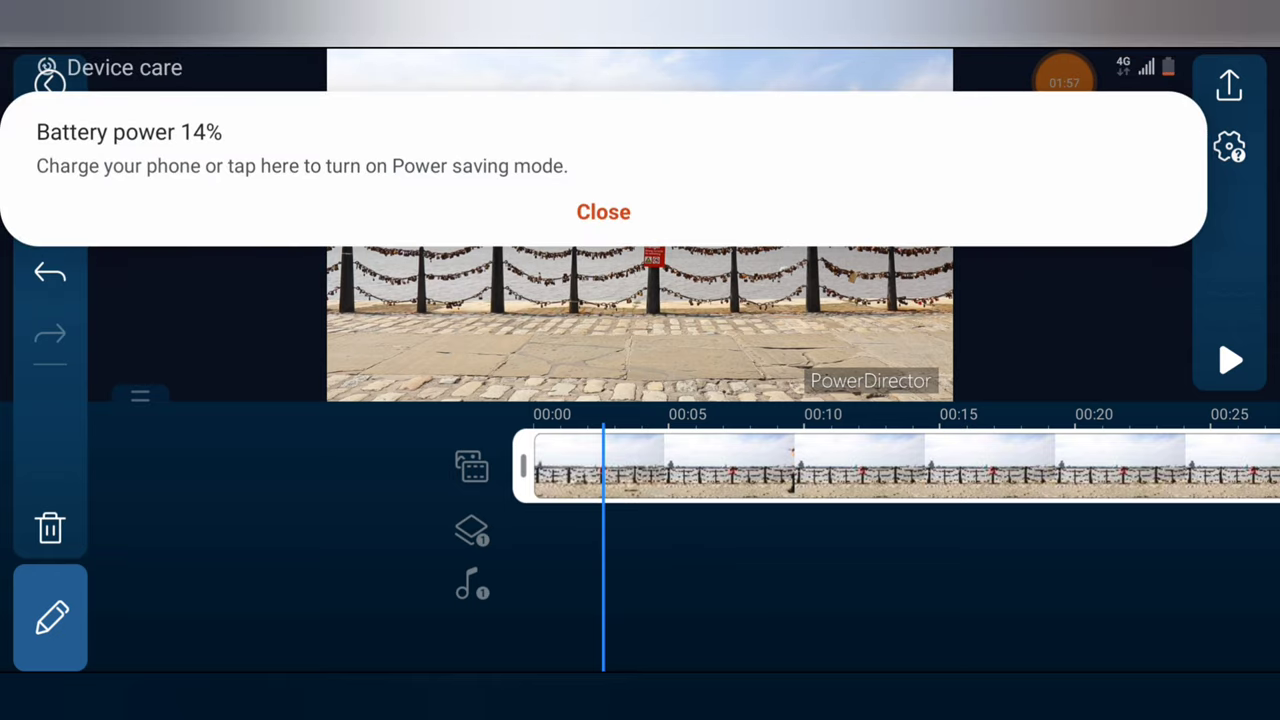
{"action": "left_click", "coordinate": [50, 84]}
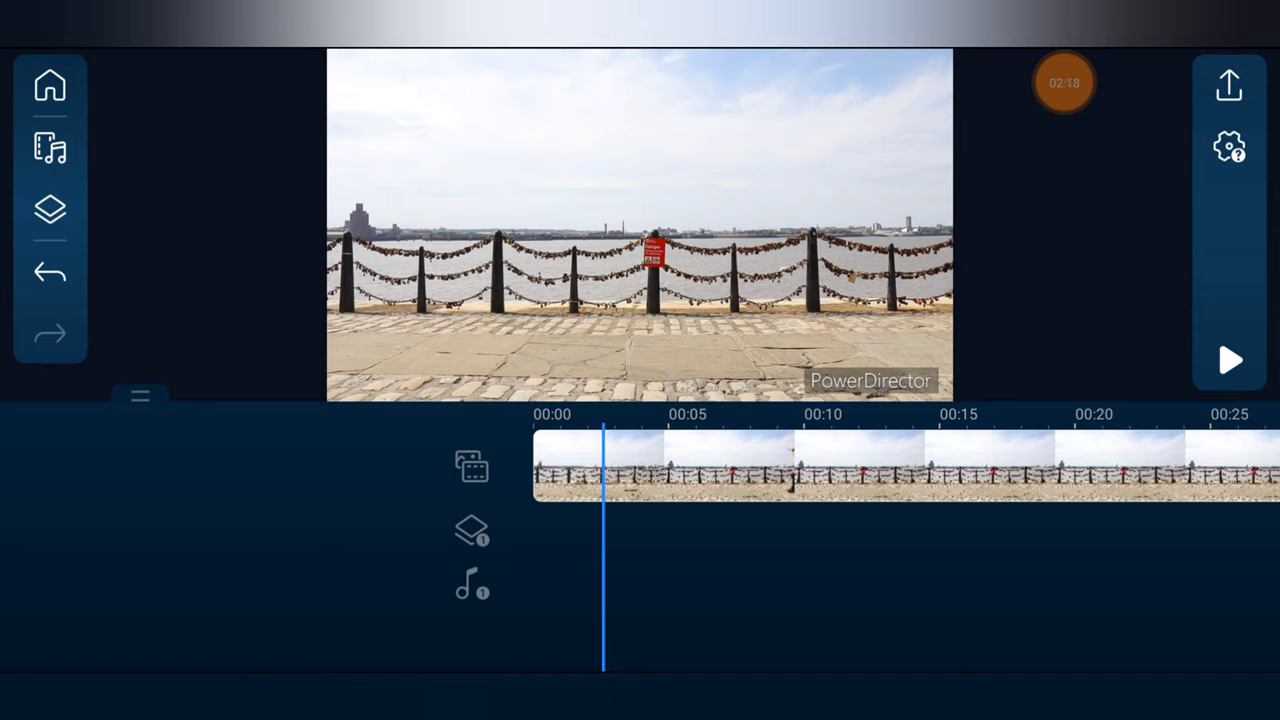
Step: Split the selected promenade clip at the 5-second mark and delete the empty opening piece
{"action": "left_click", "coordinate": [700, 465]}
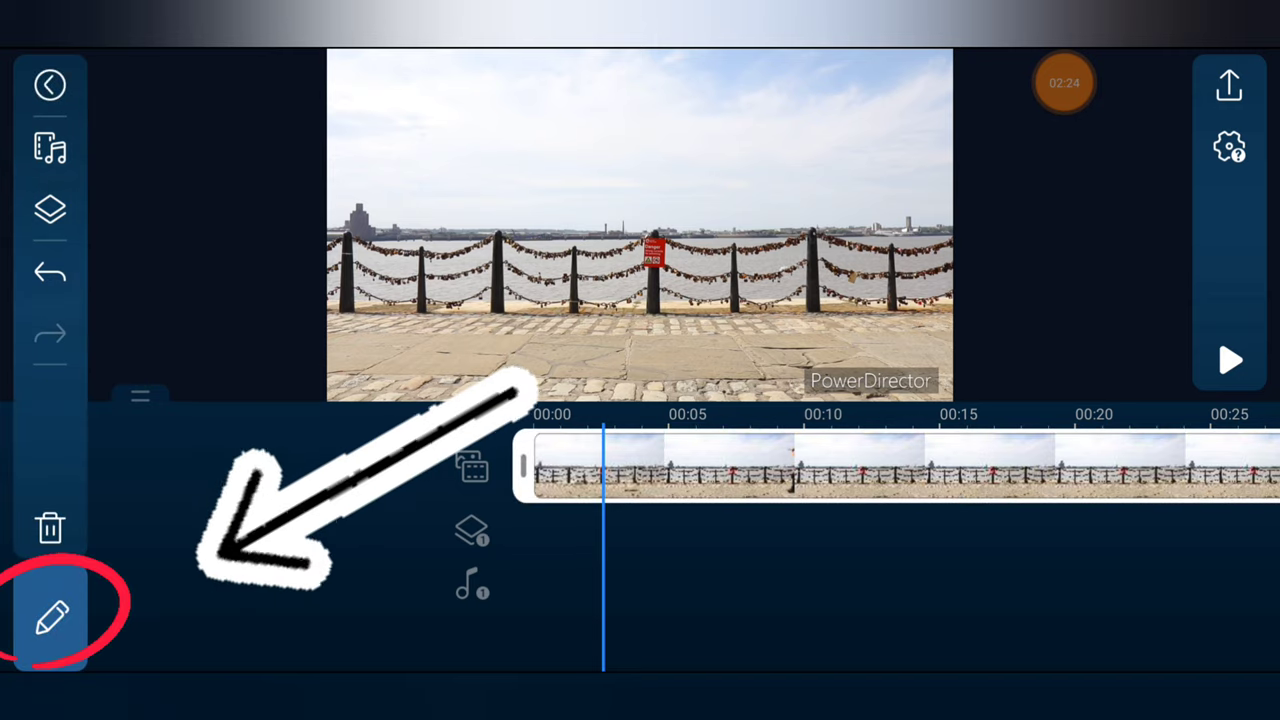
{"action": "left_click", "coordinate": [51, 617]}
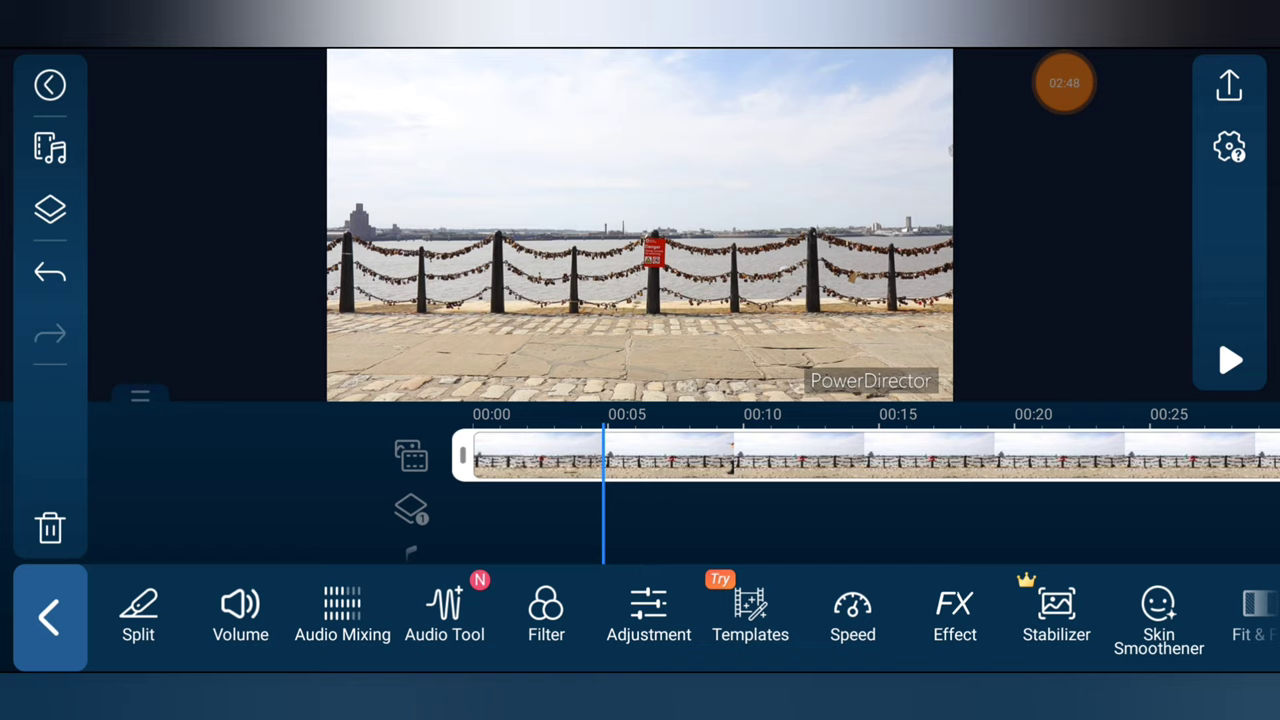
{"action": "left_click", "coordinate": [138, 614]}
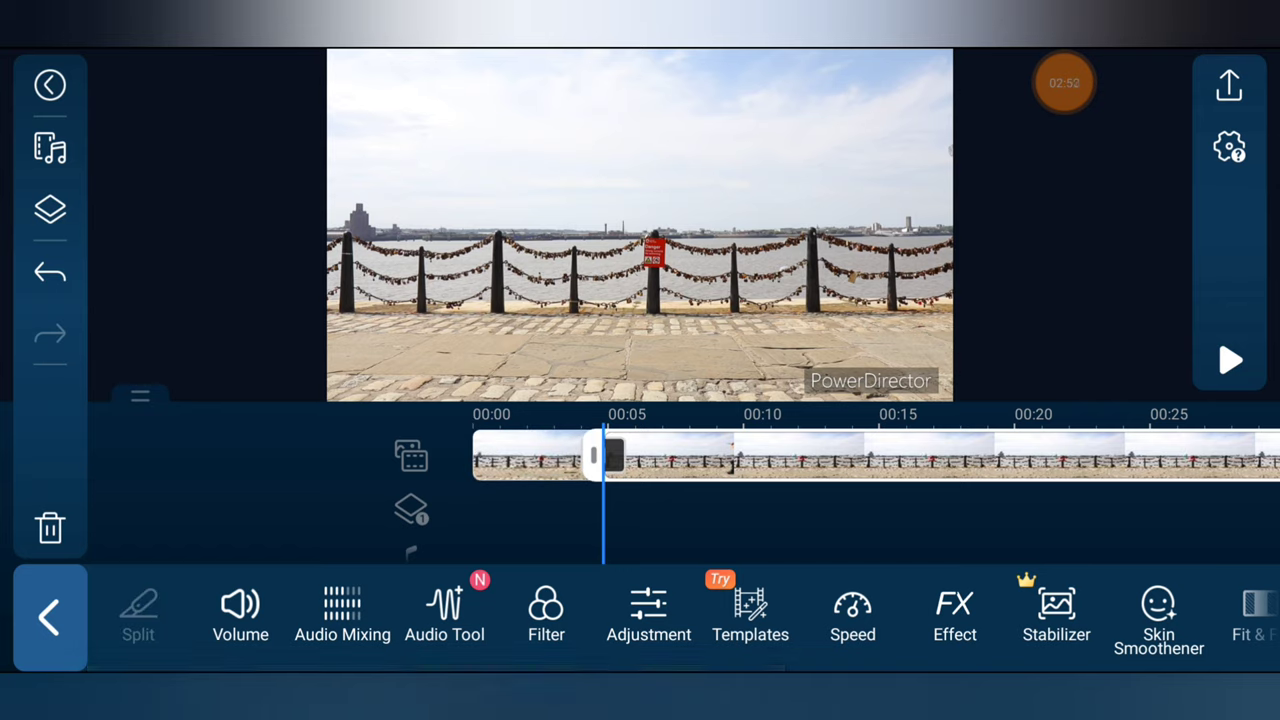
{"action": "left_click", "coordinate": [530, 458]}
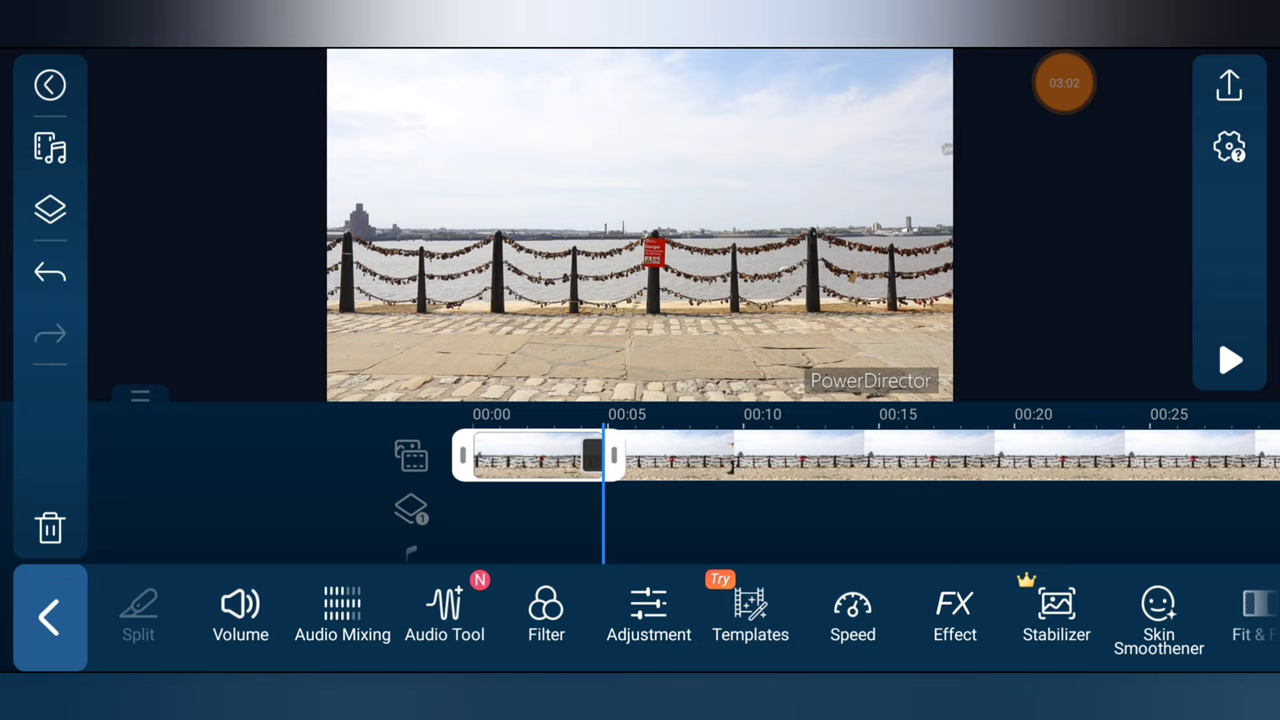
{"action": "left_click", "coordinate": [50, 528]}
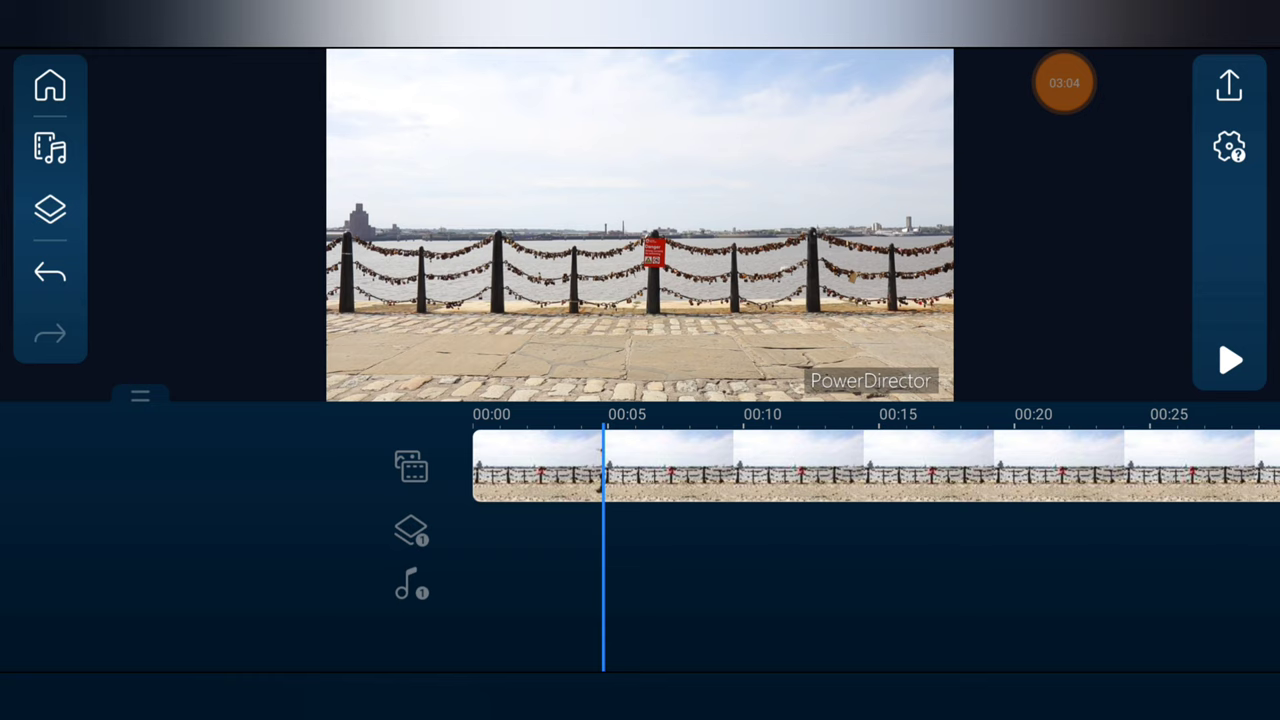
Step: Review the trimmed clip, then split at 00:10 and delete the empty 00:05–00:10 piece
{"action": "left_click_drag", "start_coordinate": [540, 465], "coordinate": [614, 465]}
{"action": "left_click", "coordinate": [1230, 361]}
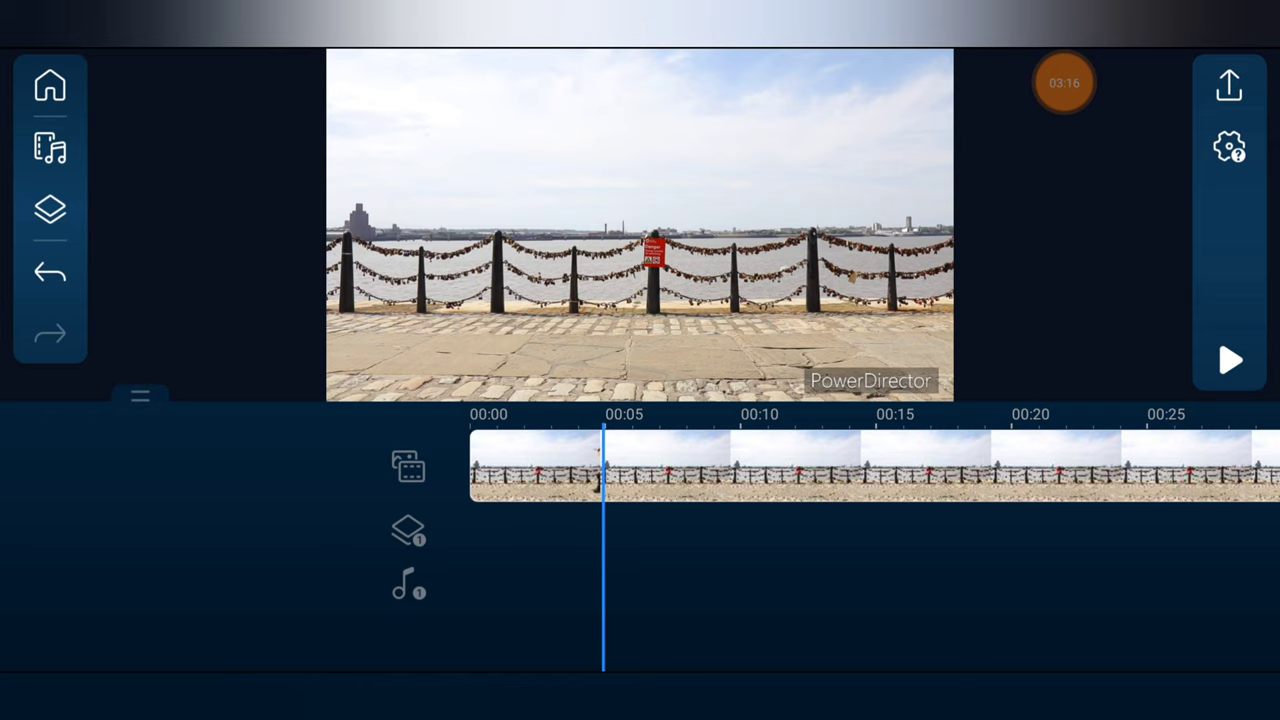
{"action": "left_click", "coordinate": [535, 466]}
{"action": "left_click", "coordinate": [50, 617]}
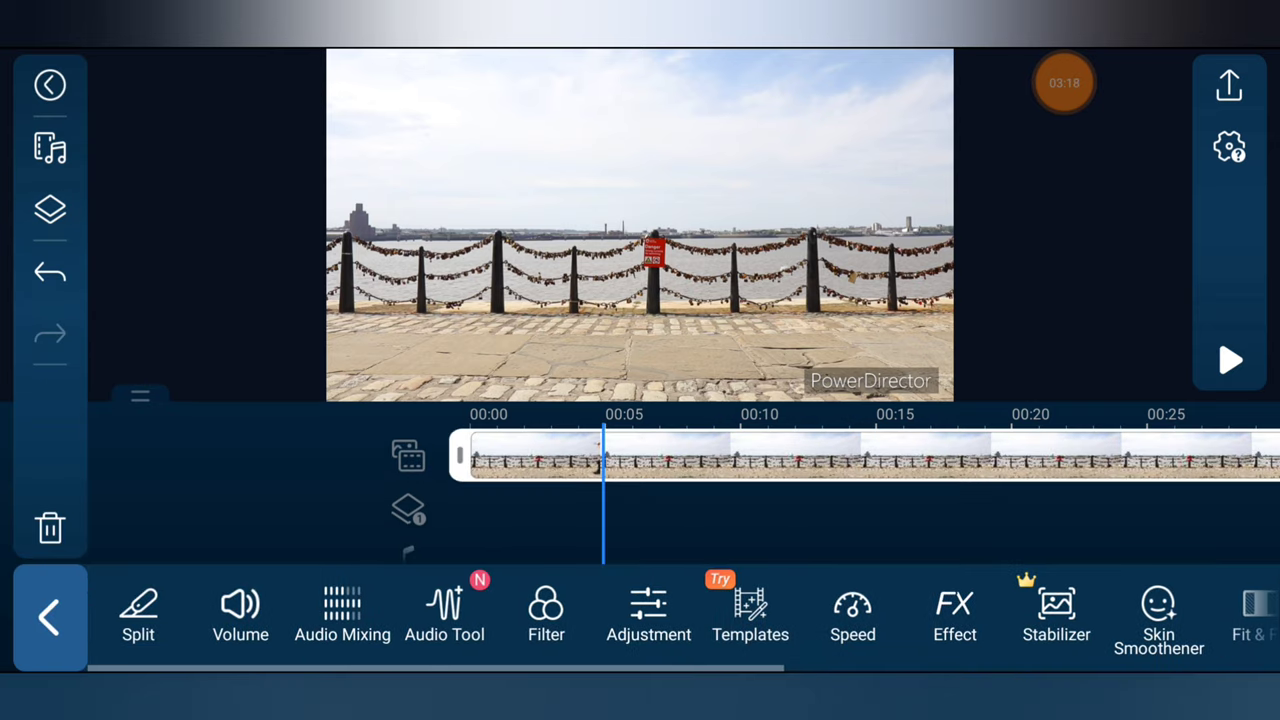
{"action": "left_click", "coordinate": [138, 615]}
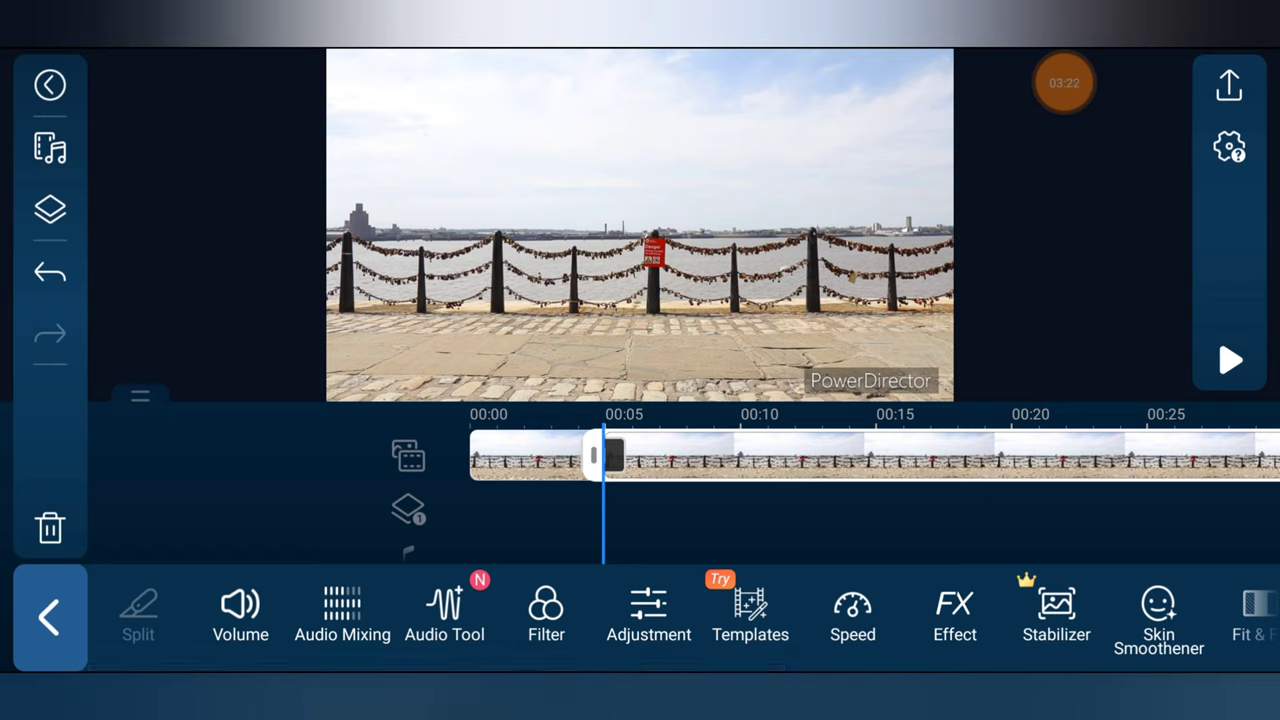
{"action": "mouse_move", "coordinate": [900, 460]}
{"action": "left_mouse_down"}
{"action": "mouse_move", "coordinate": [740, 460]}
{"action": "mouse_move", "coordinate": [772, 460]}
{"action": "left_mouse_up"}
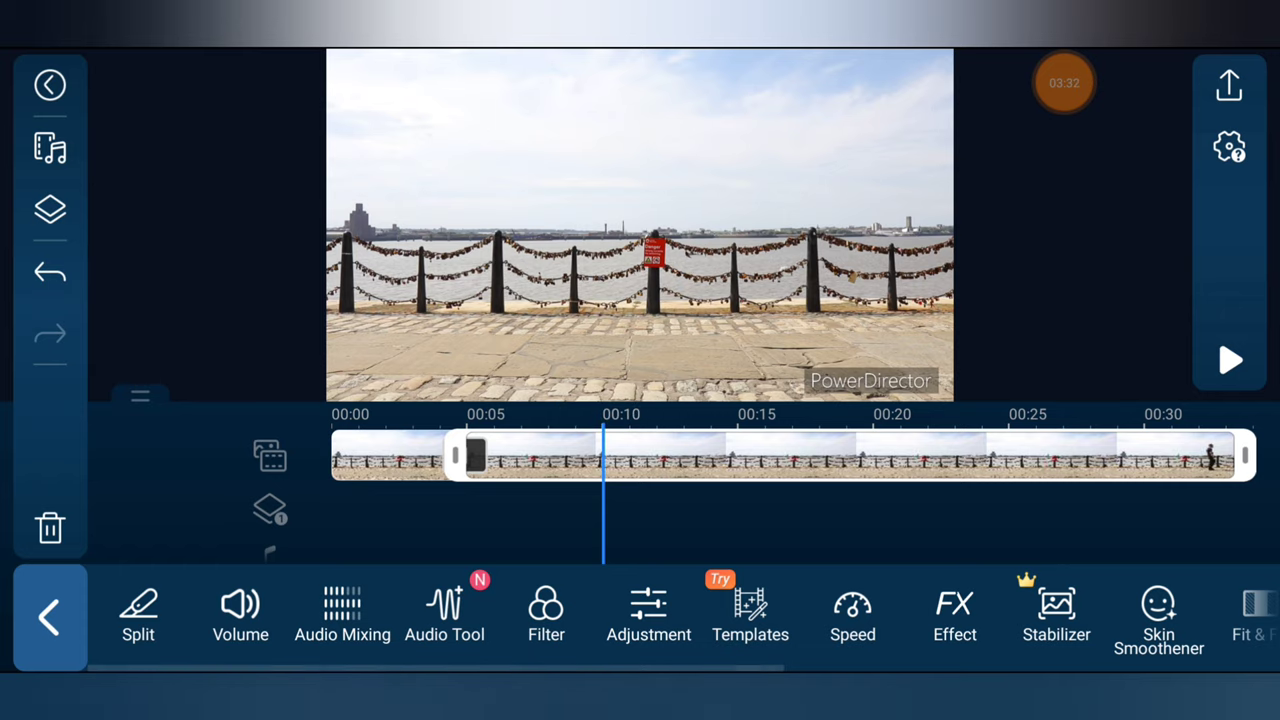
{"action": "left_click", "coordinate": [138, 614]}
{"action": "left_click", "coordinate": [528, 458]}
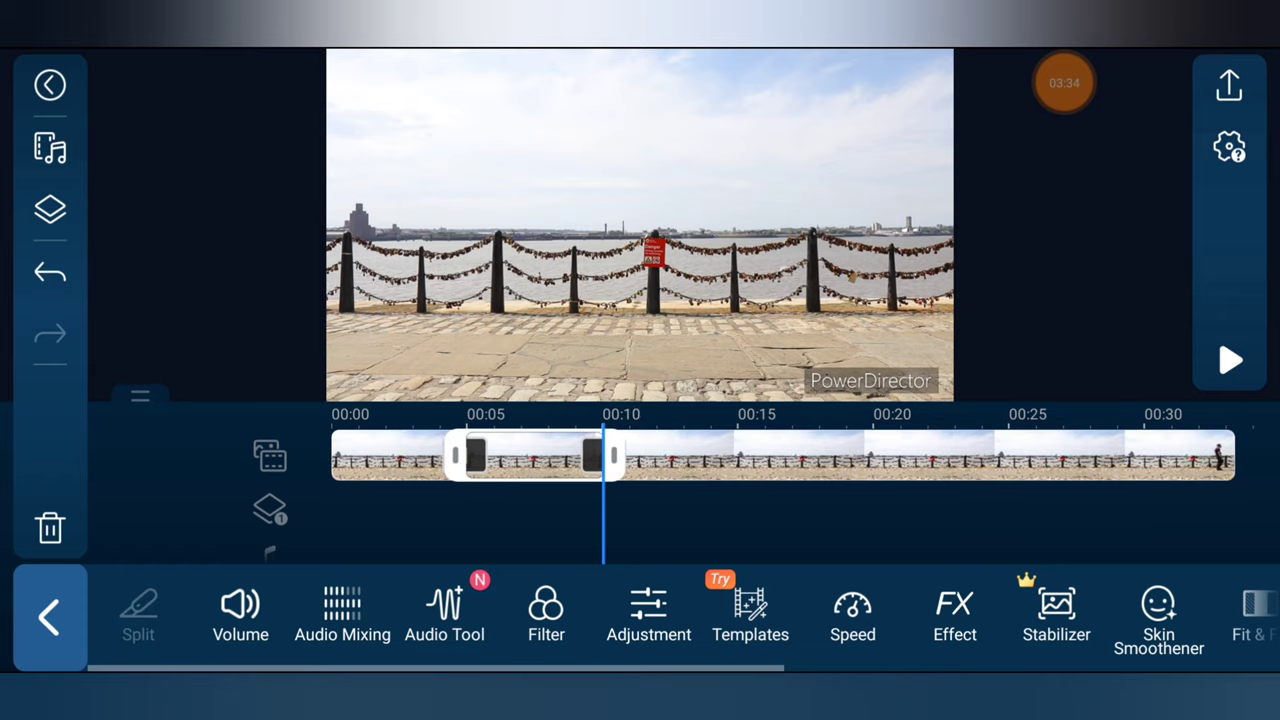
{"action": "left_click", "coordinate": [50, 528]}
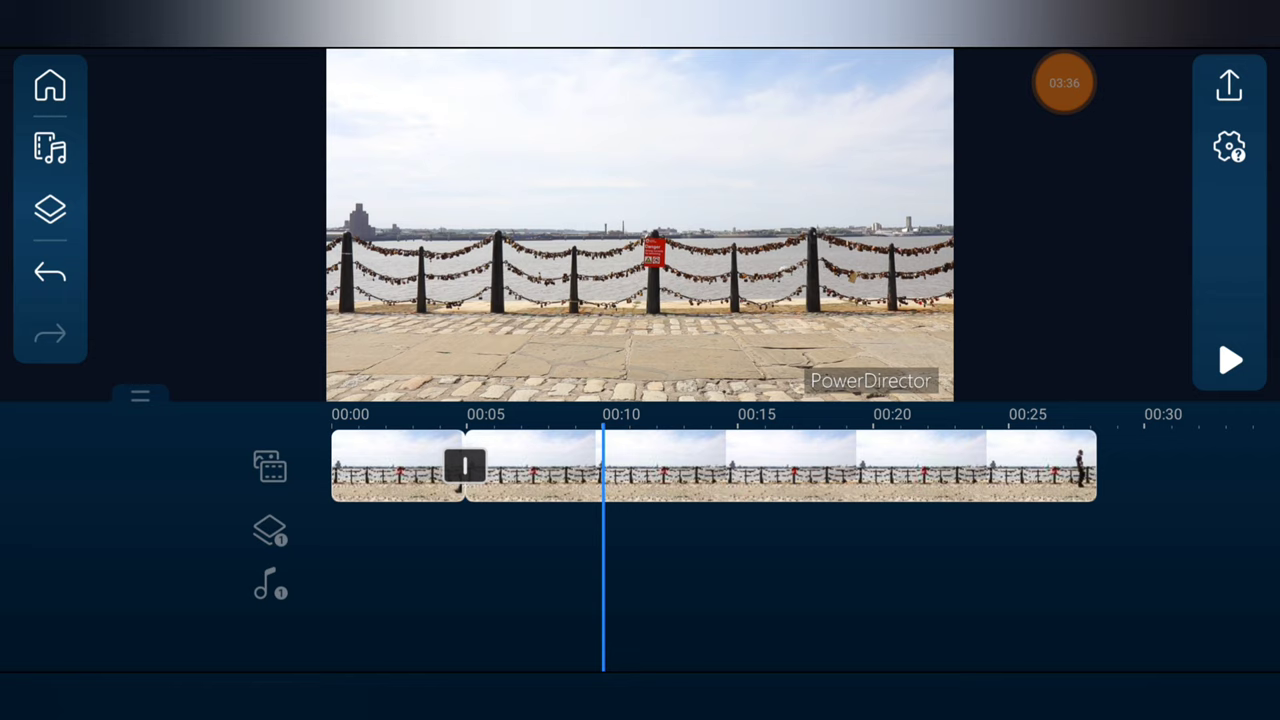
{"action": "left_click_drag", "start_coordinate": [700, 560], "coordinate": [832, 560]}
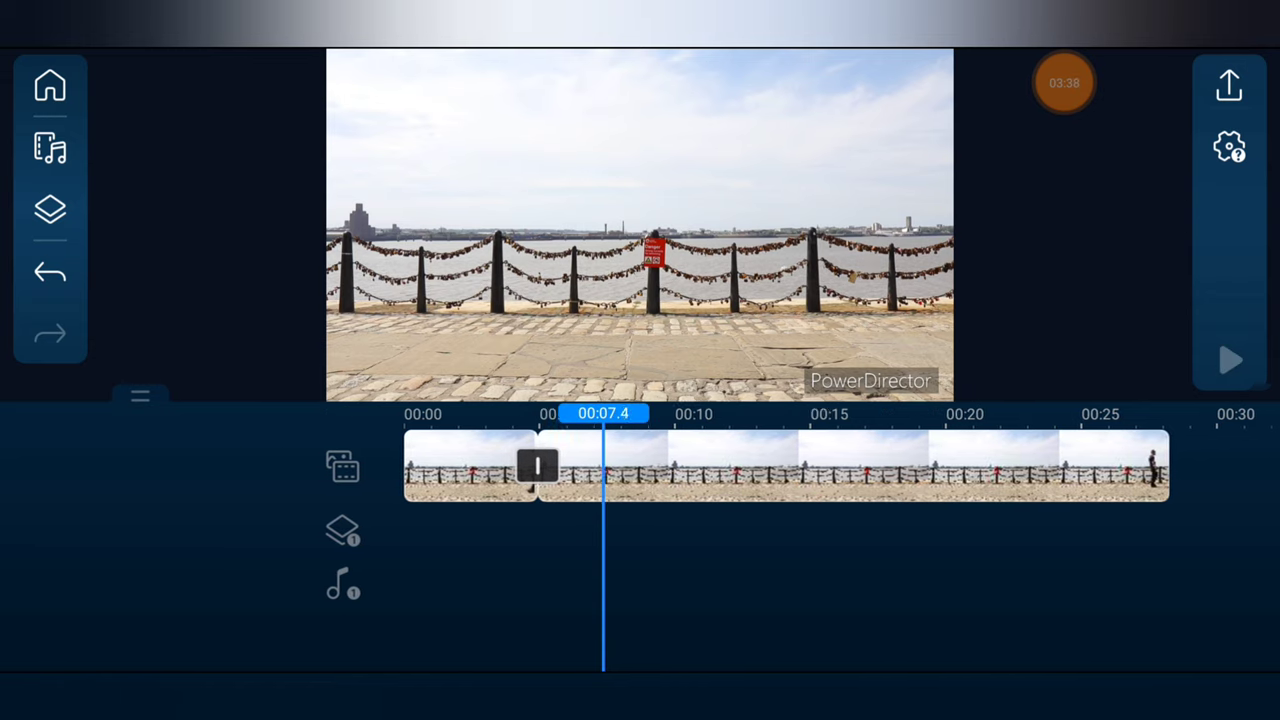
Step: Split the clip after the 00:05 cut where the action ends, around 00:16
{"action": "left_click_drag", "start_coordinate": [700, 560], "coordinate": [733, 560]}
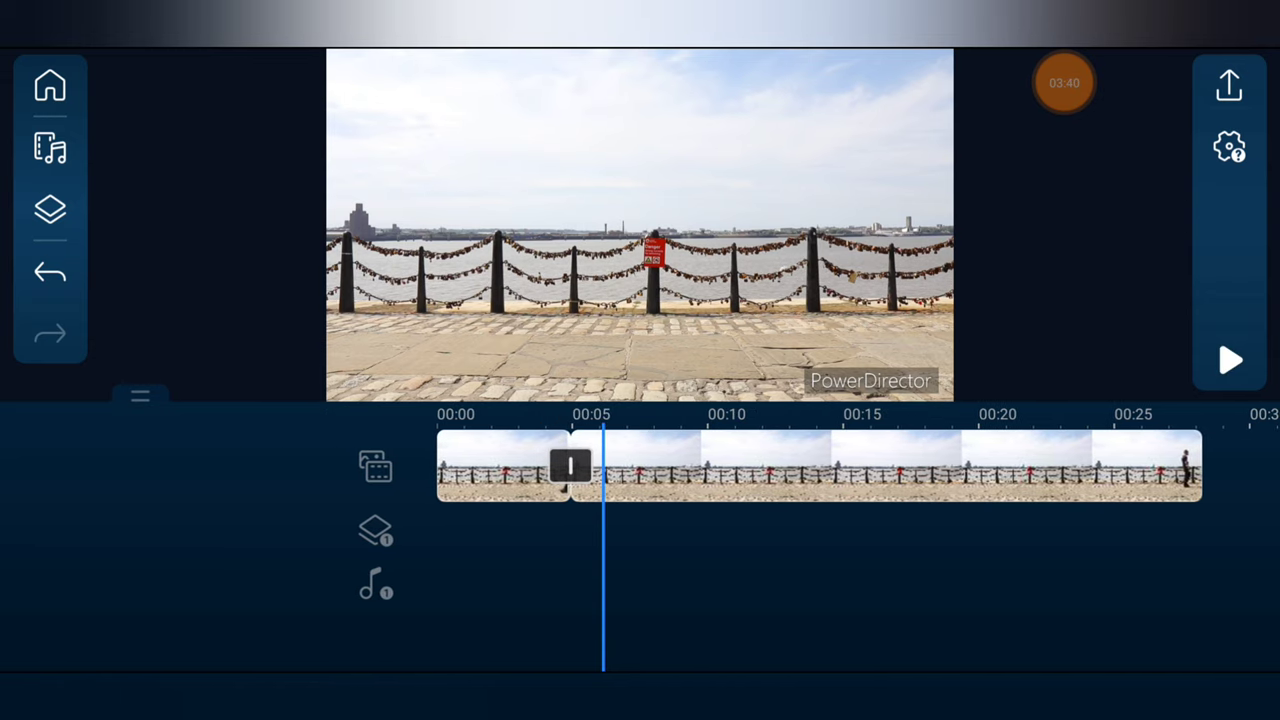
{"action": "left_click", "coordinate": [880, 465]}
{"action": "left_click", "coordinate": [50, 617]}
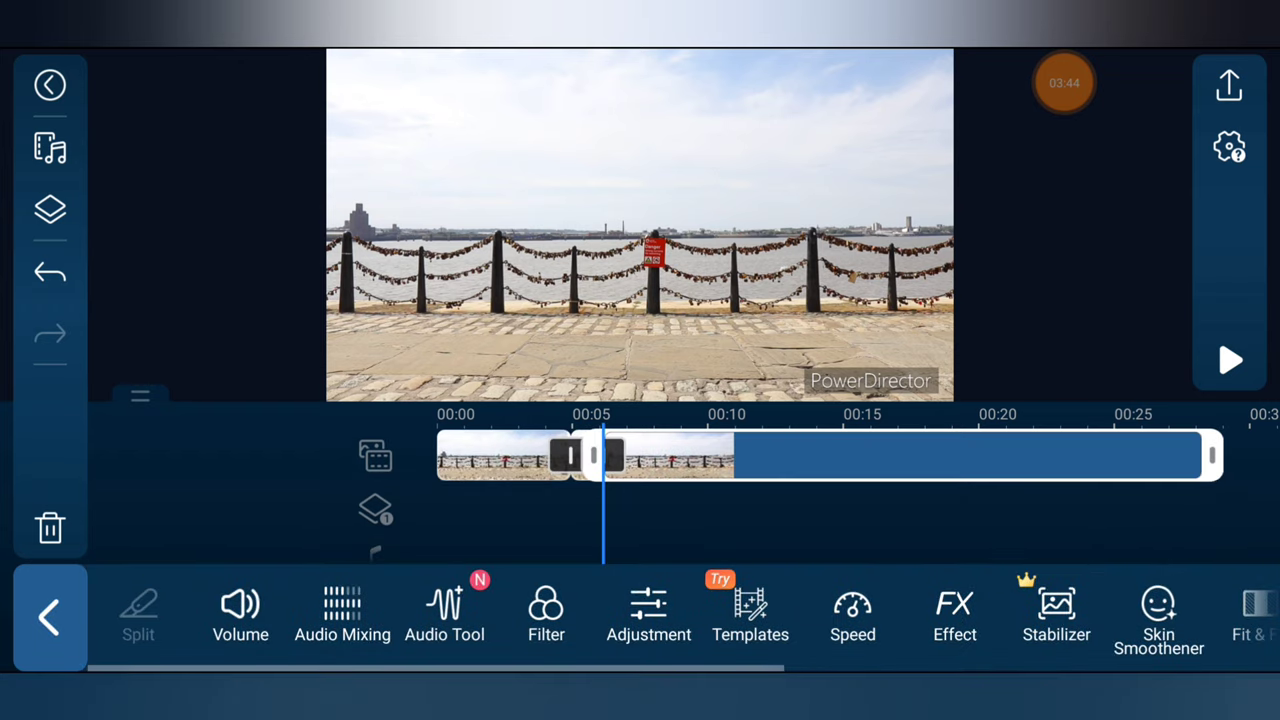
{"action": "left_click_drag", "start_coordinate": [800, 520], "coordinate": [530, 520]}
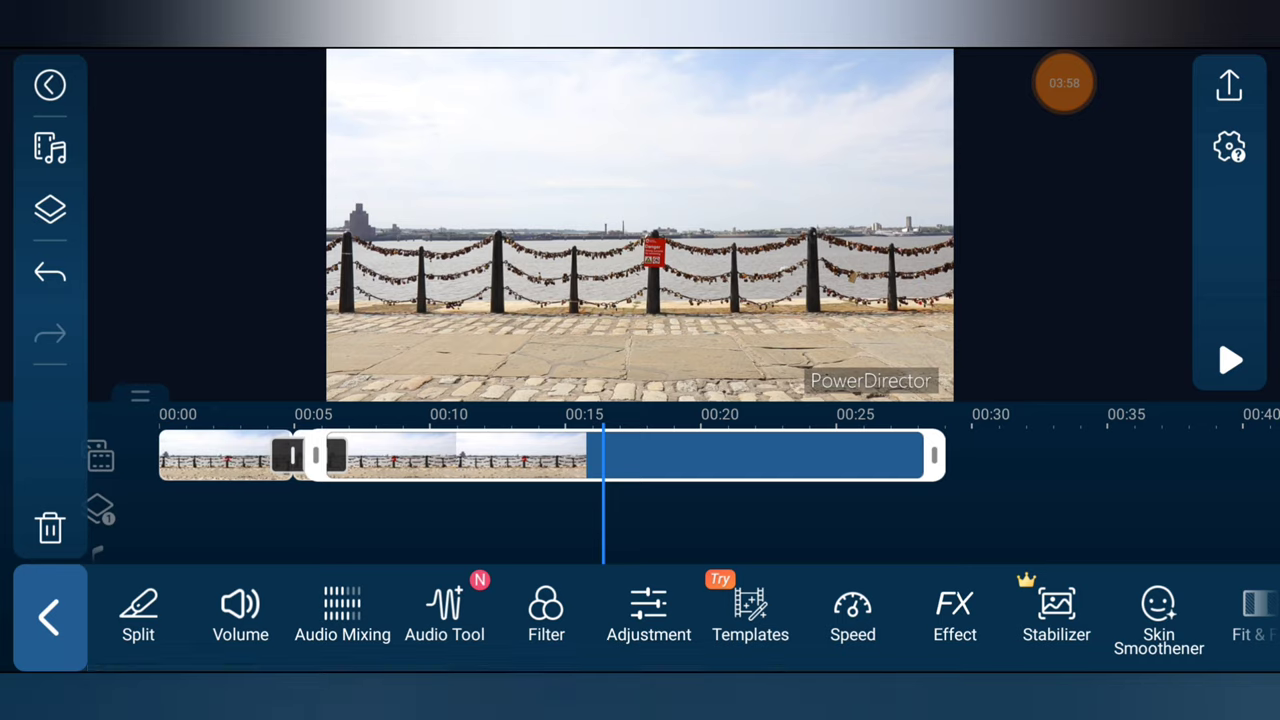
{"action": "left_click", "coordinate": [138, 612]}
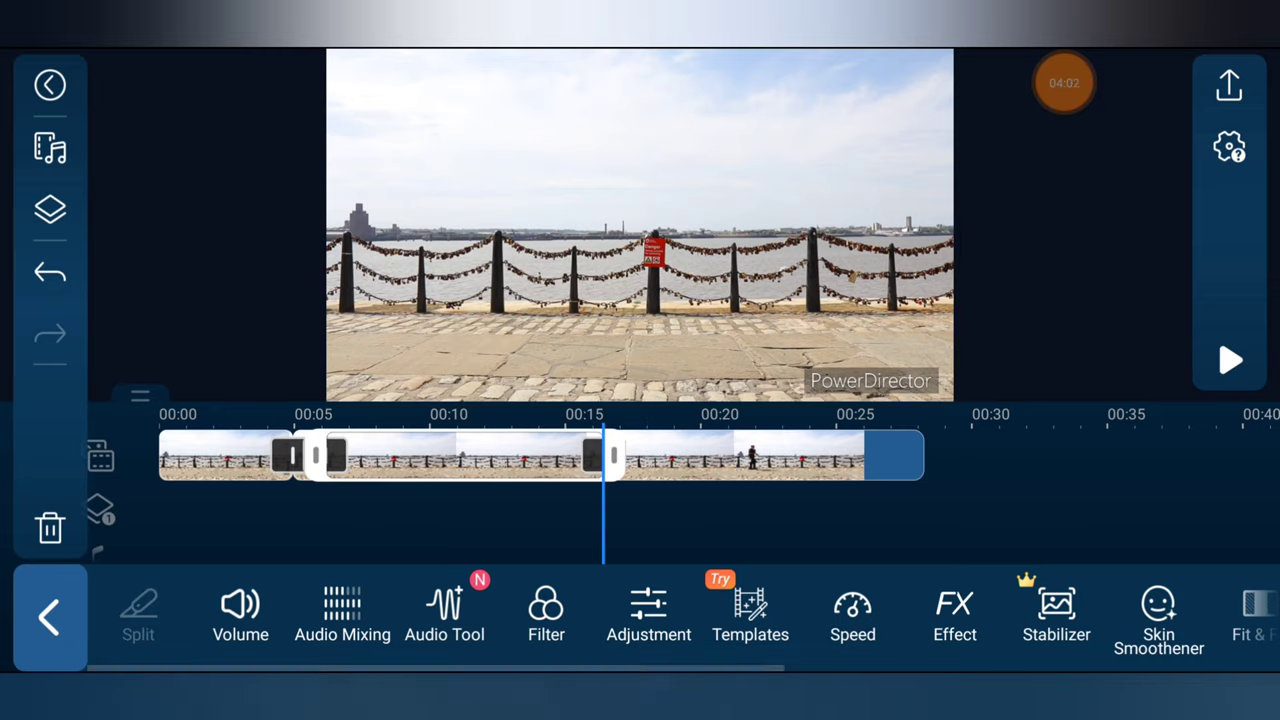
Step: Delete the empty remainder, then split the last clip at 00:15 and remove everything after it
{"action": "left_click", "coordinate": [50, 527]}
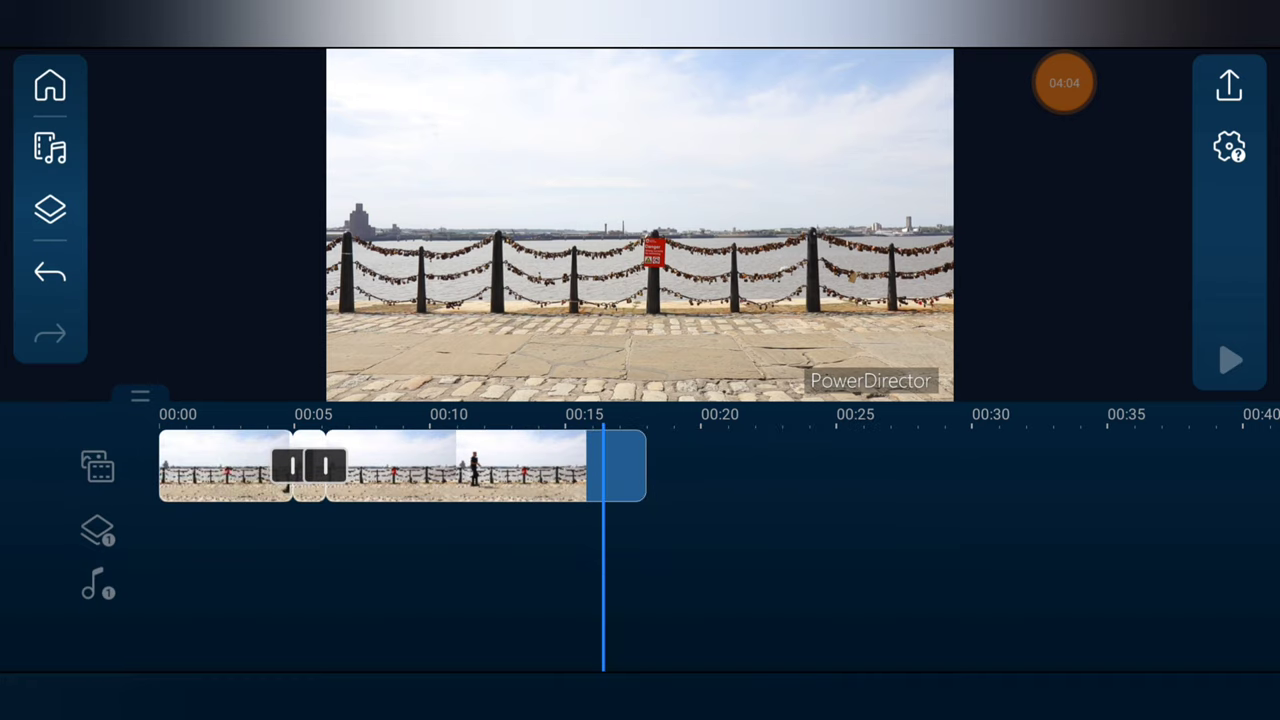
{"action": "left_click", "coordinate": [520, 465]}
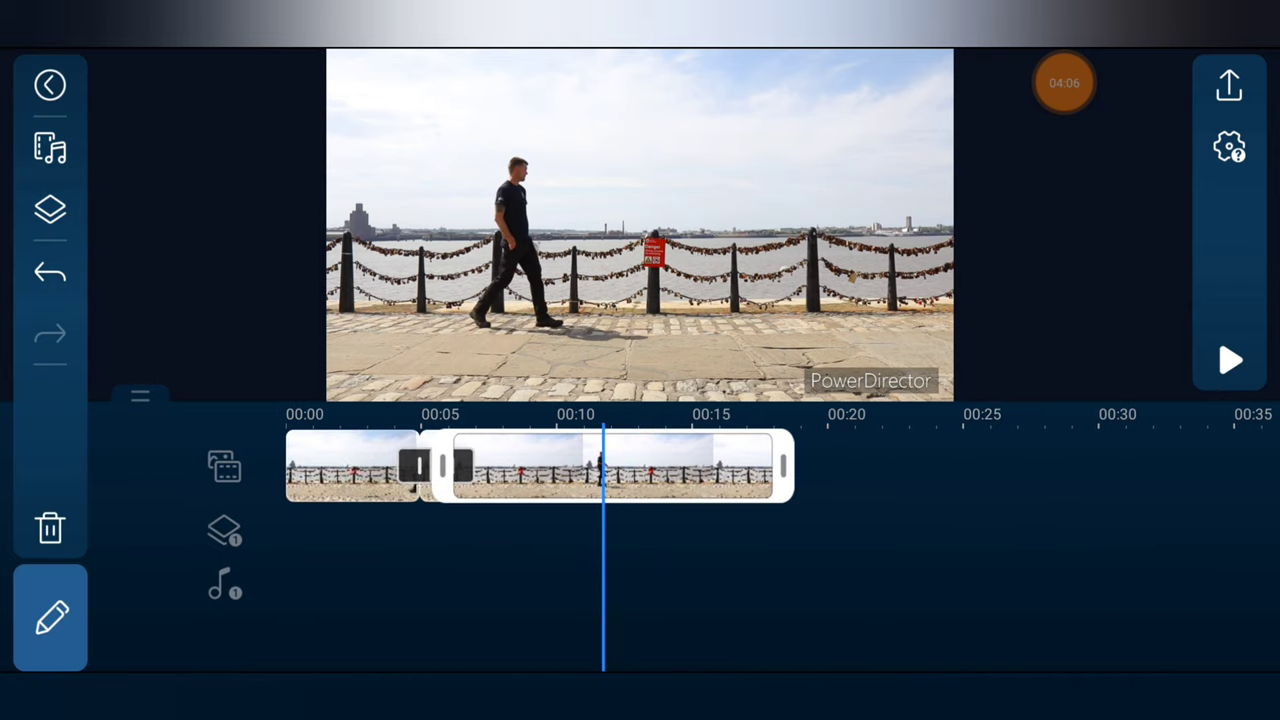
{"action": "left_click", "coordinate": [50, 617]}
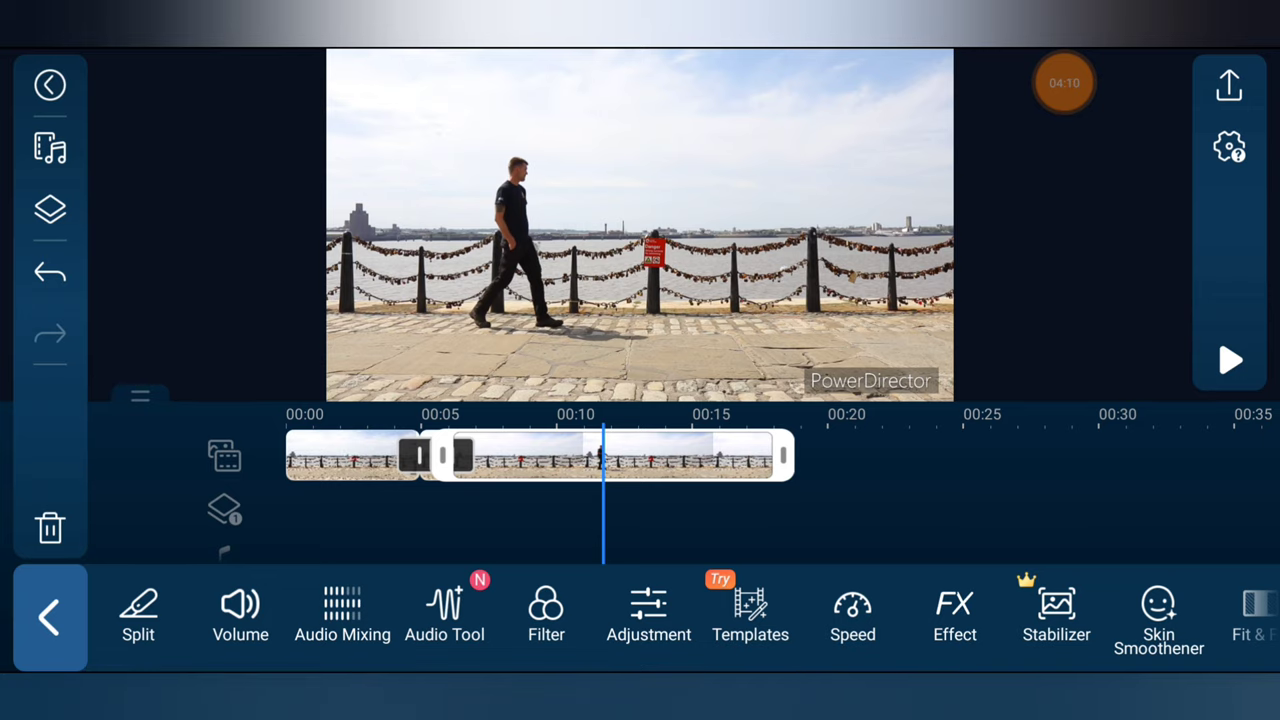
{"action": "mouse_move", "coordinate": [700, 458]}
{"action": "left_mouse_down"}
{"action": "mouse_move", "coordinate": [577, 458]}
{"action": "mouse_move", "coordinate": [599, 458]}
{"action": "left_mouse_up"}
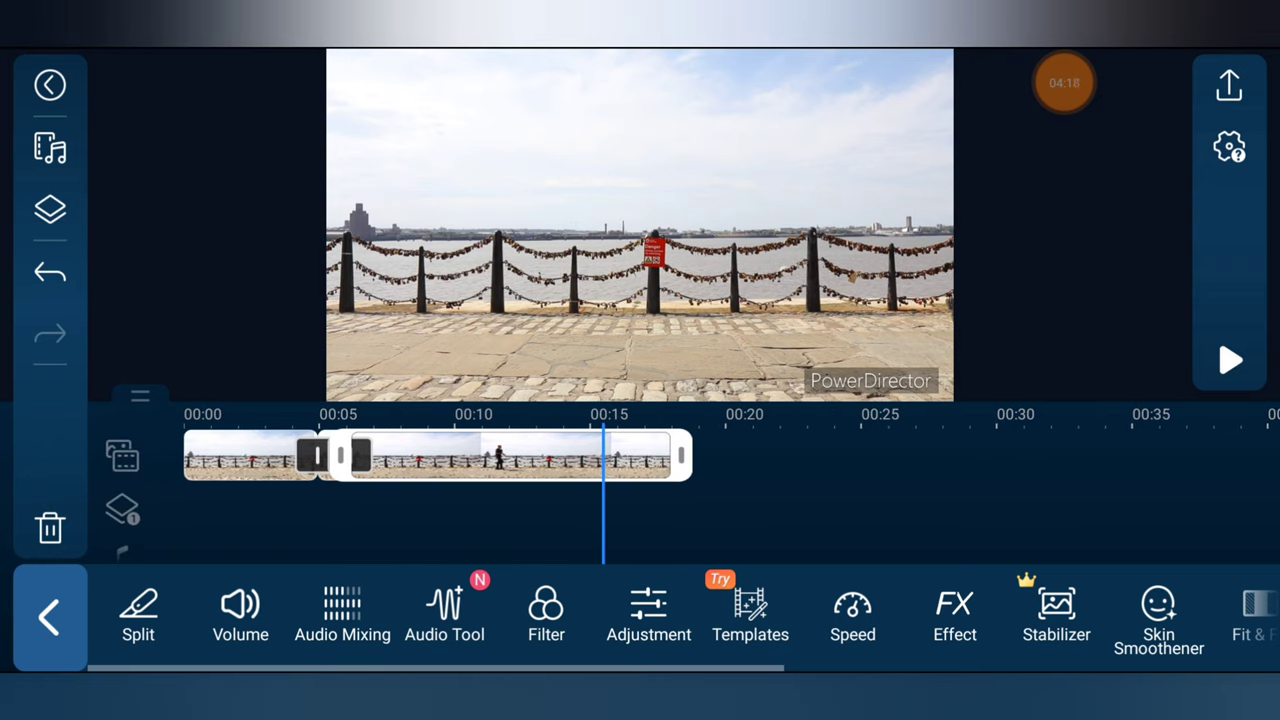
{"action": "left_click", "coordinate": [138, 614]}
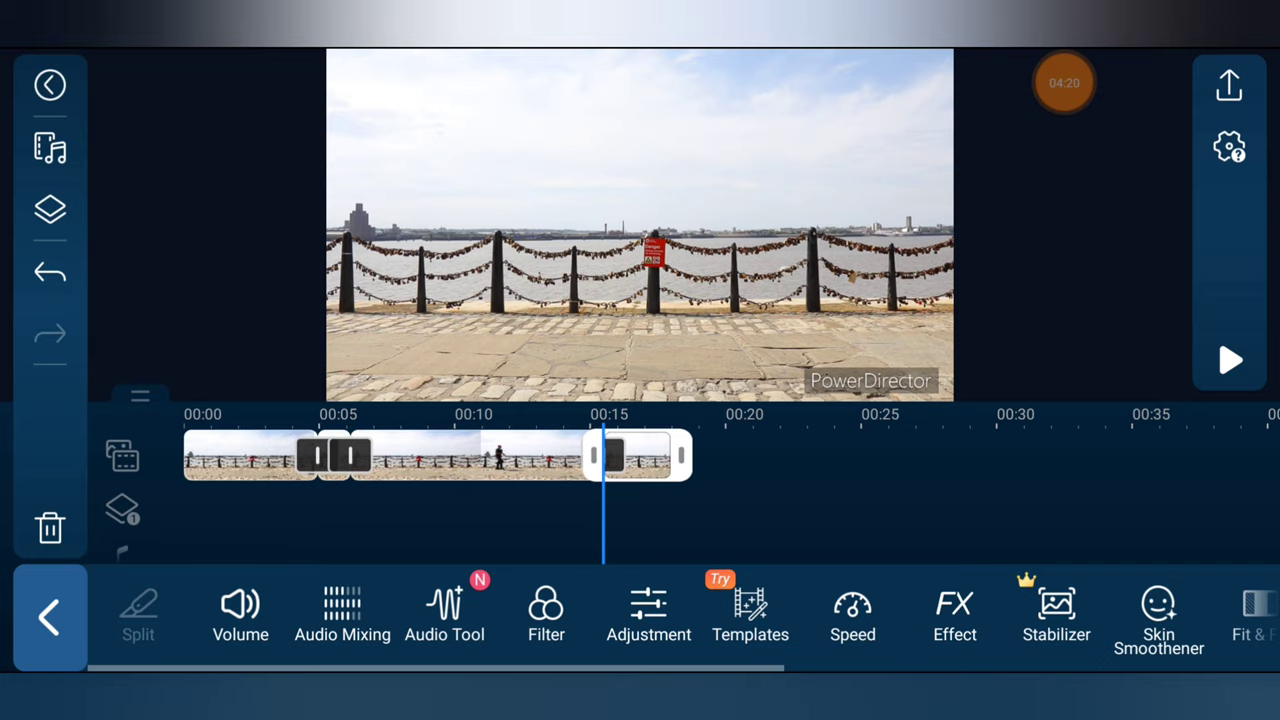
{"action": "left_click", "coordinate": [50, 527]}
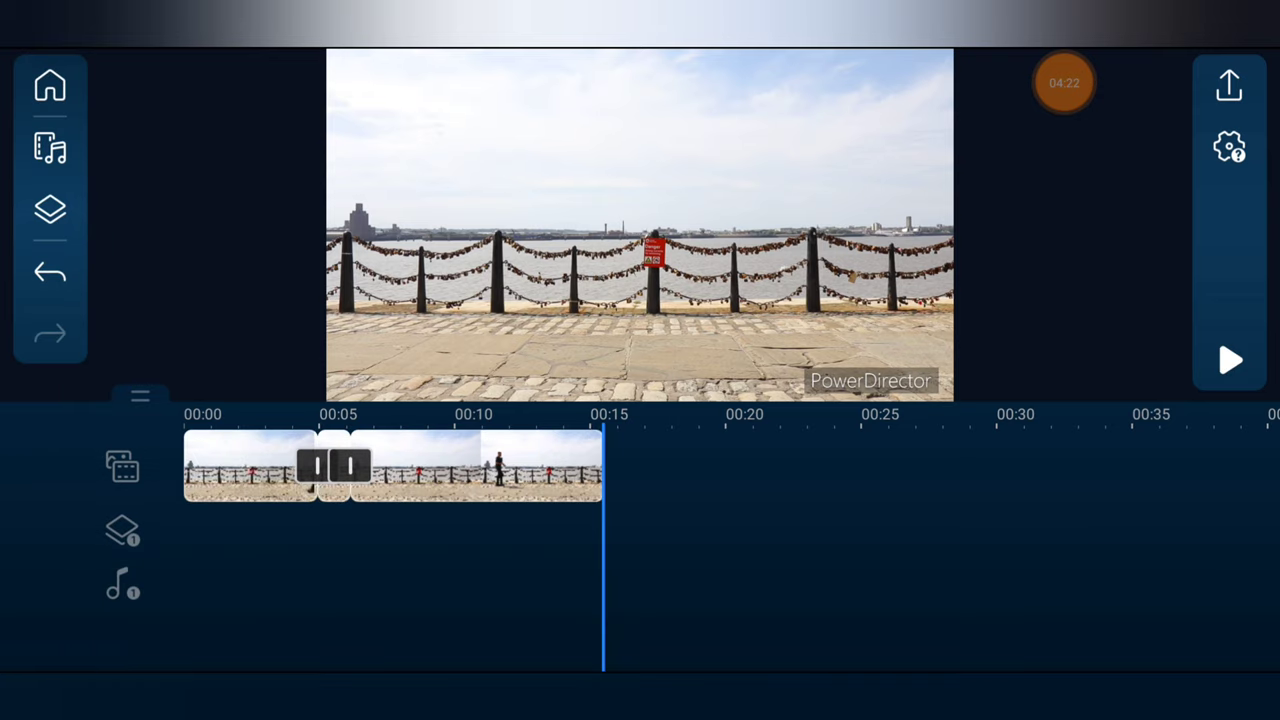
Step: Undo the accidental lengthening of the 00:05–00:15 piece and play back the edited sequence
{"action": "left_click", "coordinate": [475, 467]}
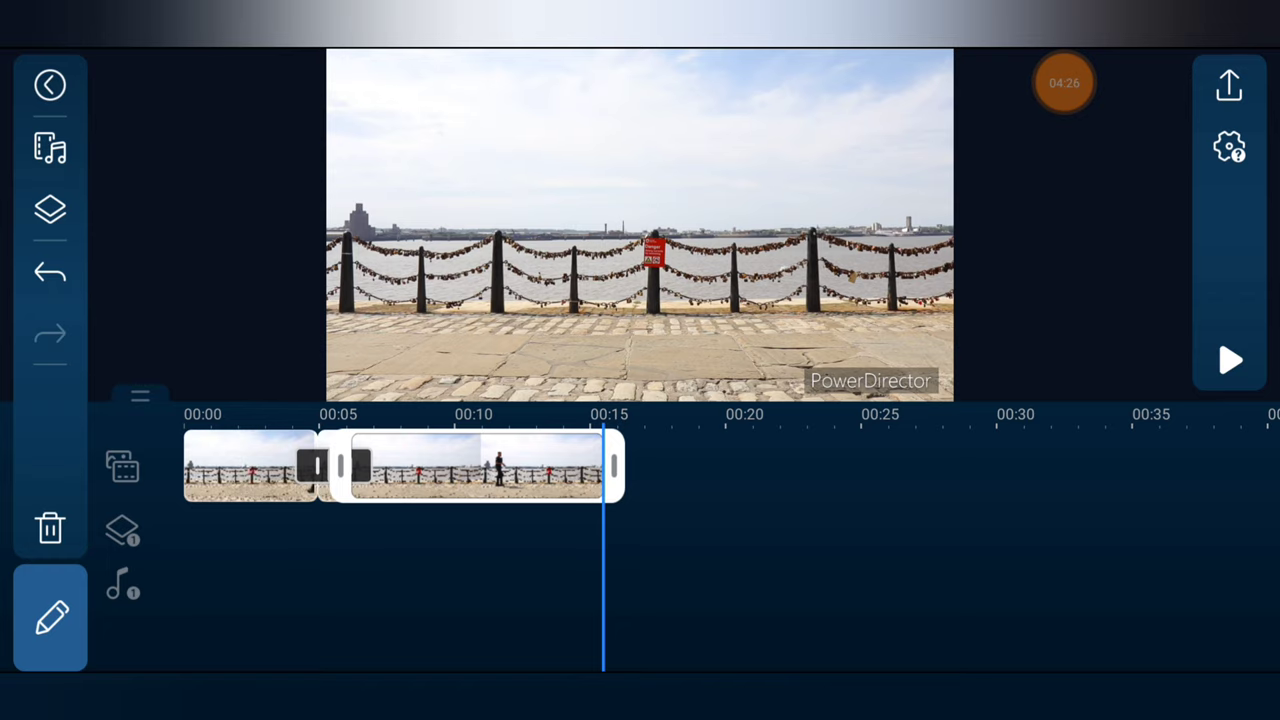
{"action": "left_click_drag", "start_coordinate": [613, 466], "coordinate": [682, 466]}
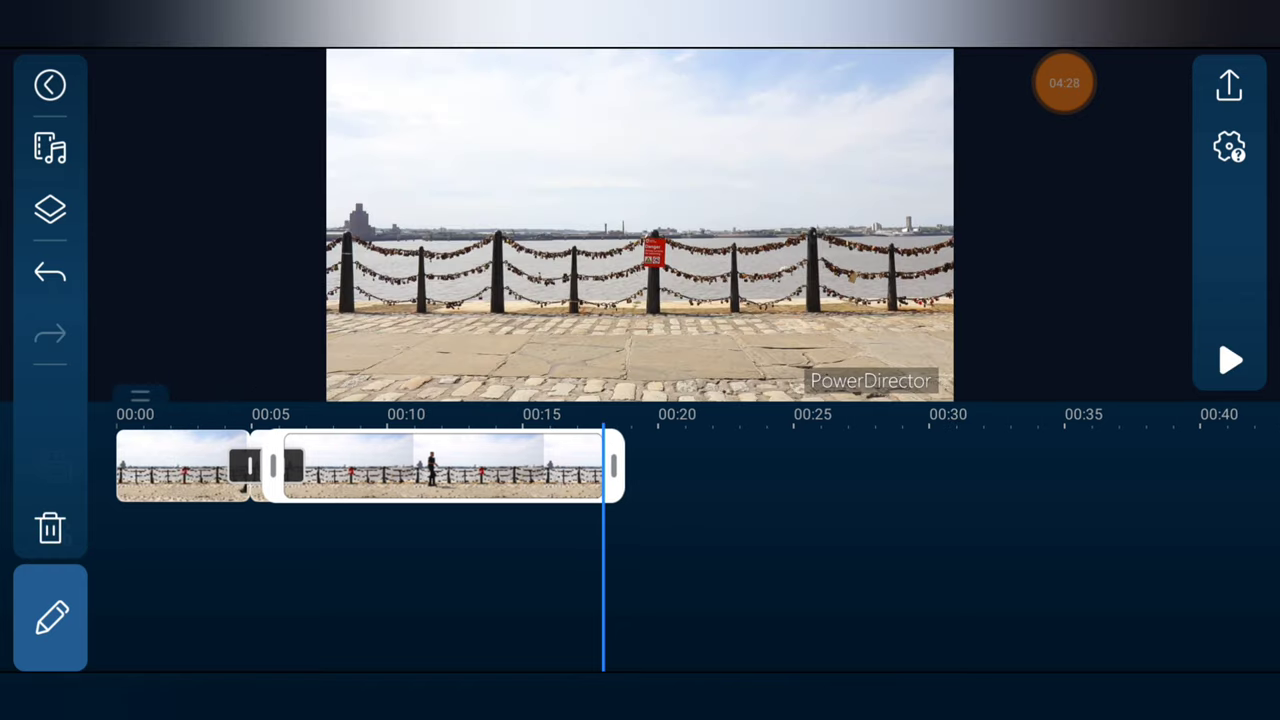
{"action": "left_click_drag", "start_coordinate": [450, 560], "coordinate": [590, 560]}
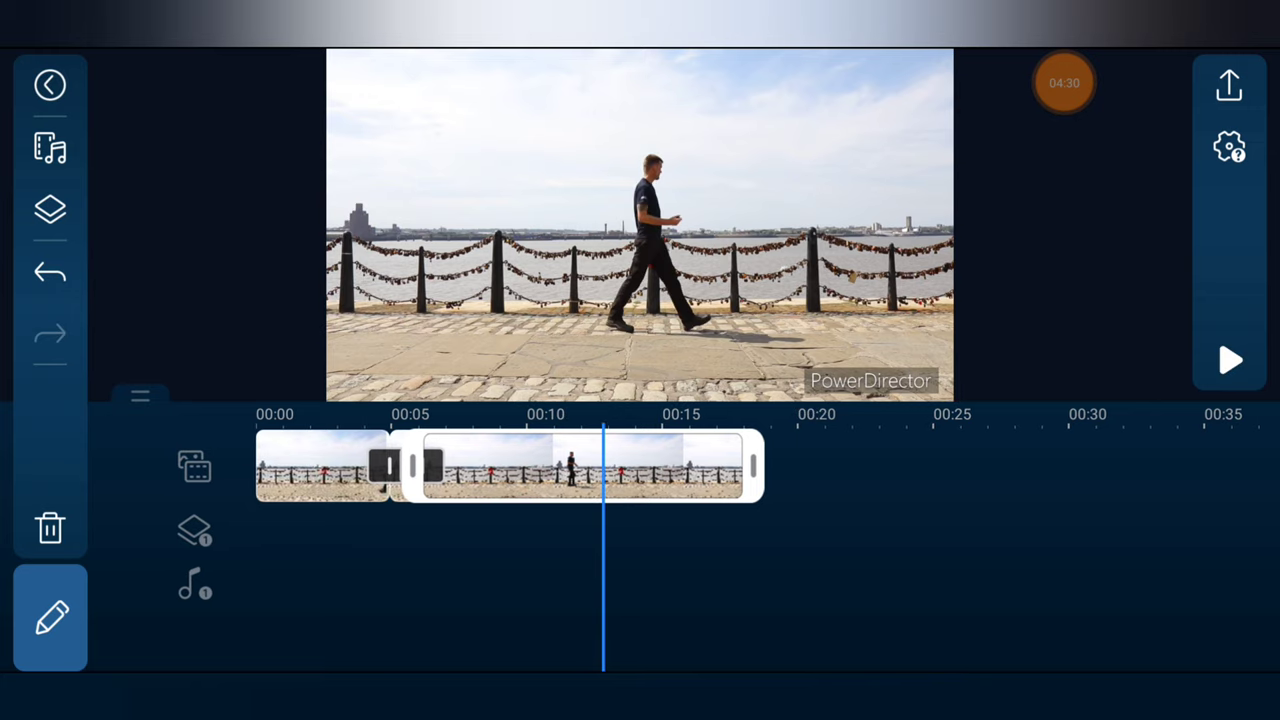
{"action": "left_click", "coordinate": [50, 272]}
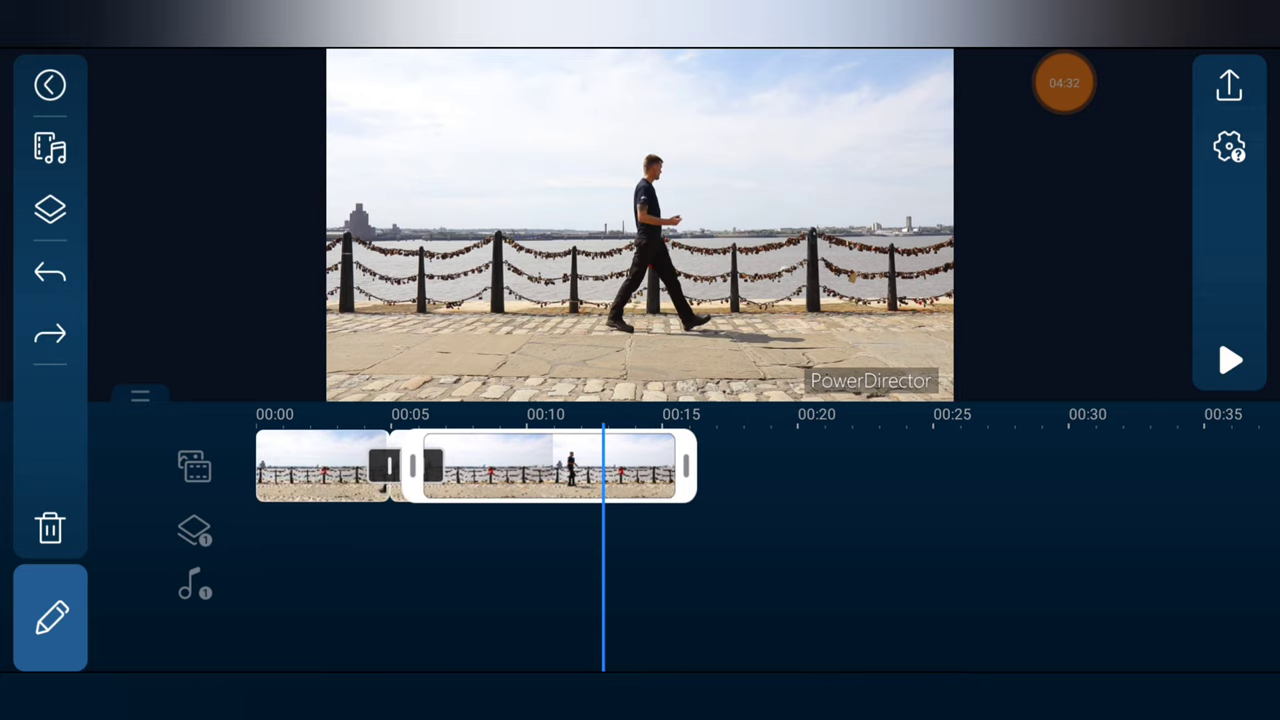
{"action": "left_click_drag", "start_coordinate": [400, 560], "coordinate": [750, 560]}
{"action": "left_click", "coordinate": [1230, 361]}
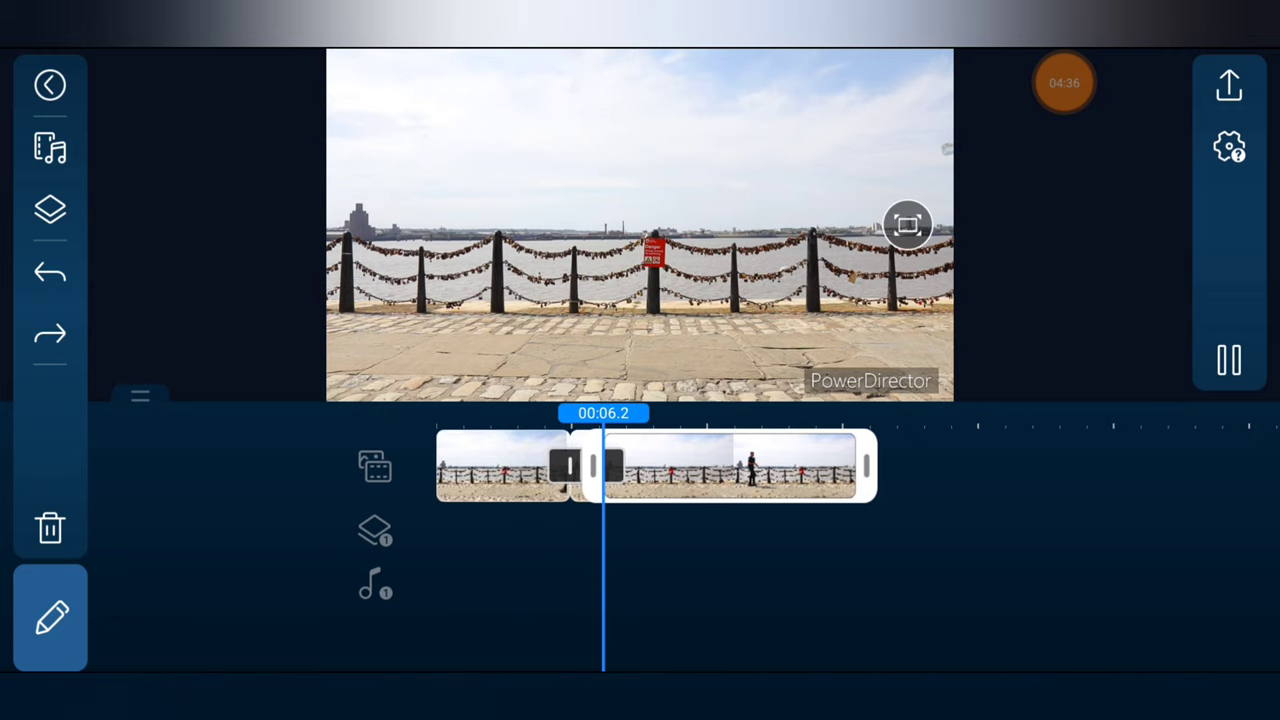
{"action": "left_click", "coordinate": [1000, 560]}
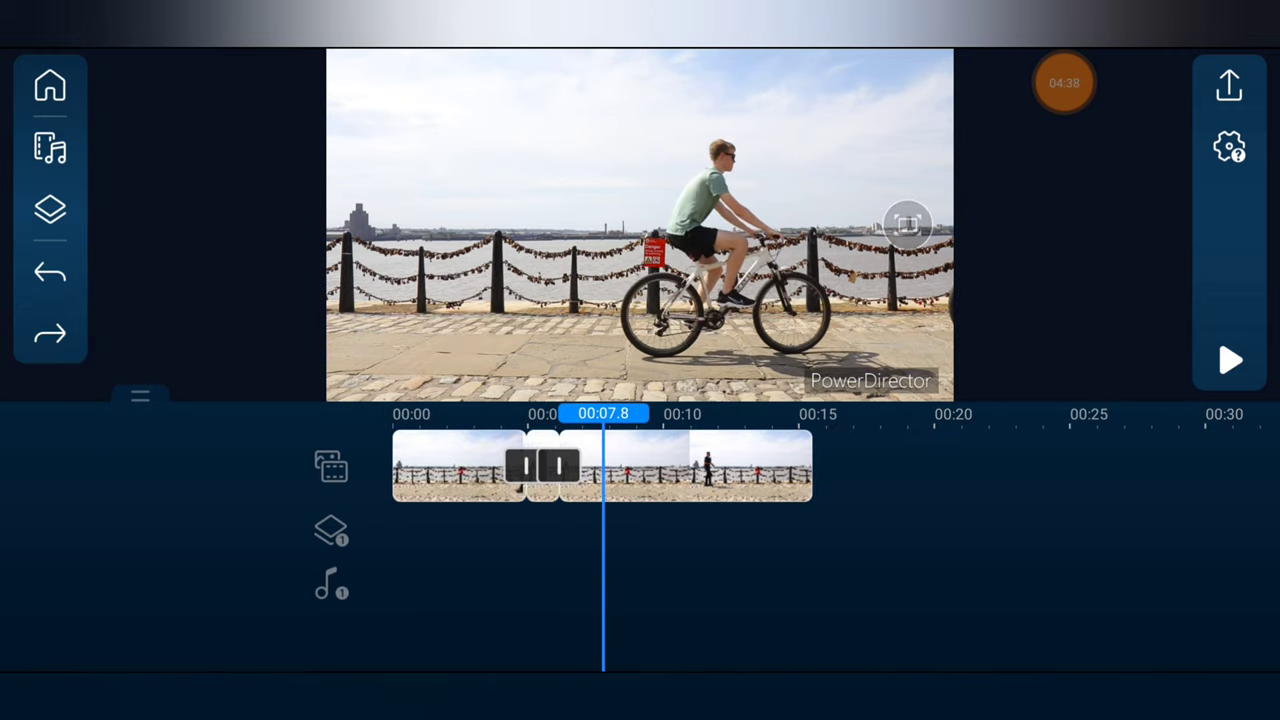
{"action": "left_click", "coordinate": [1230, 361]}
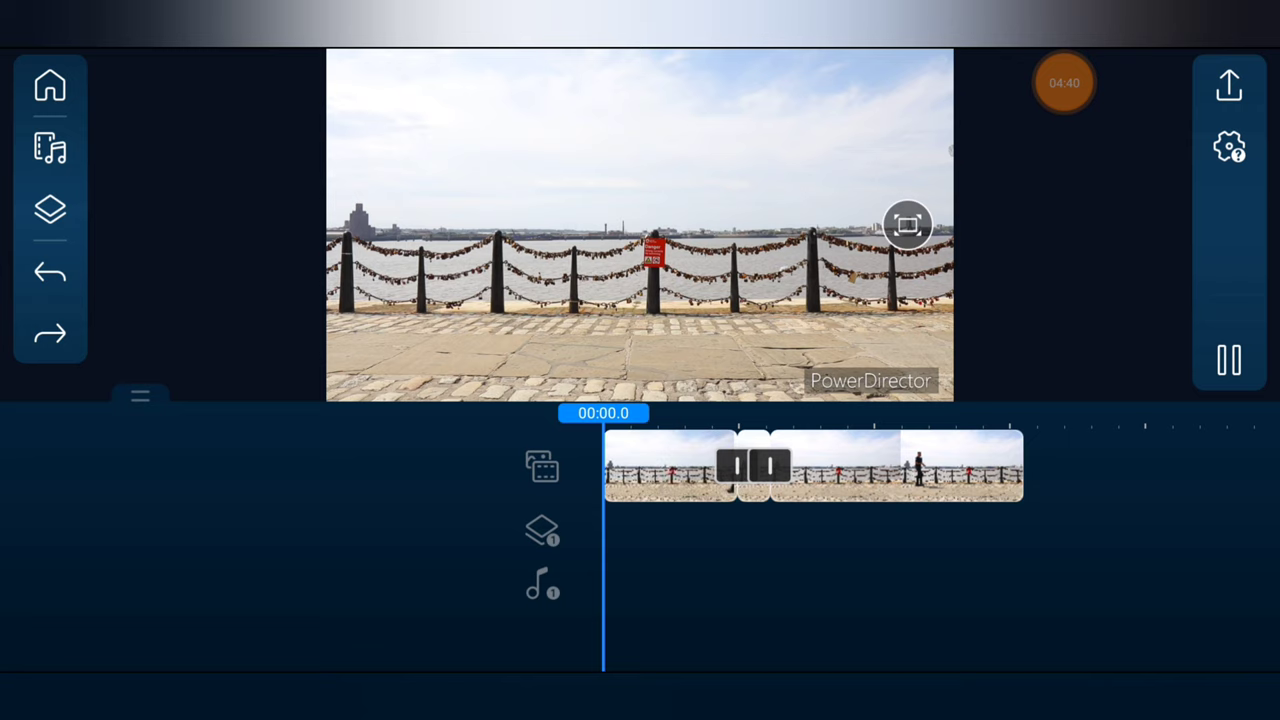